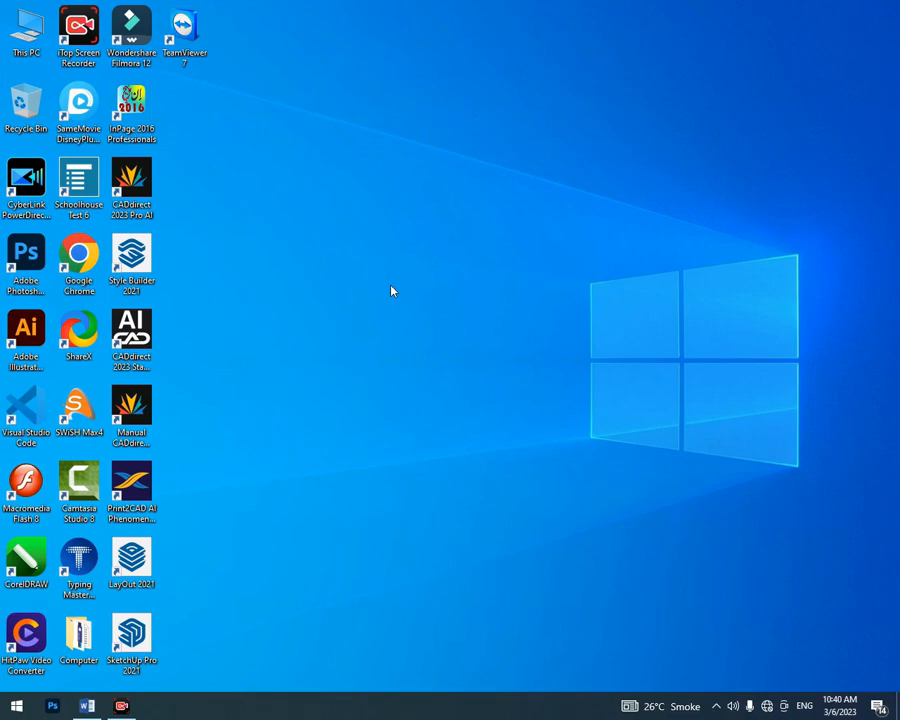
# - Switch to the open Word document and generate sample paragraphs with =RAND()
pyautogui.click(87, 706)
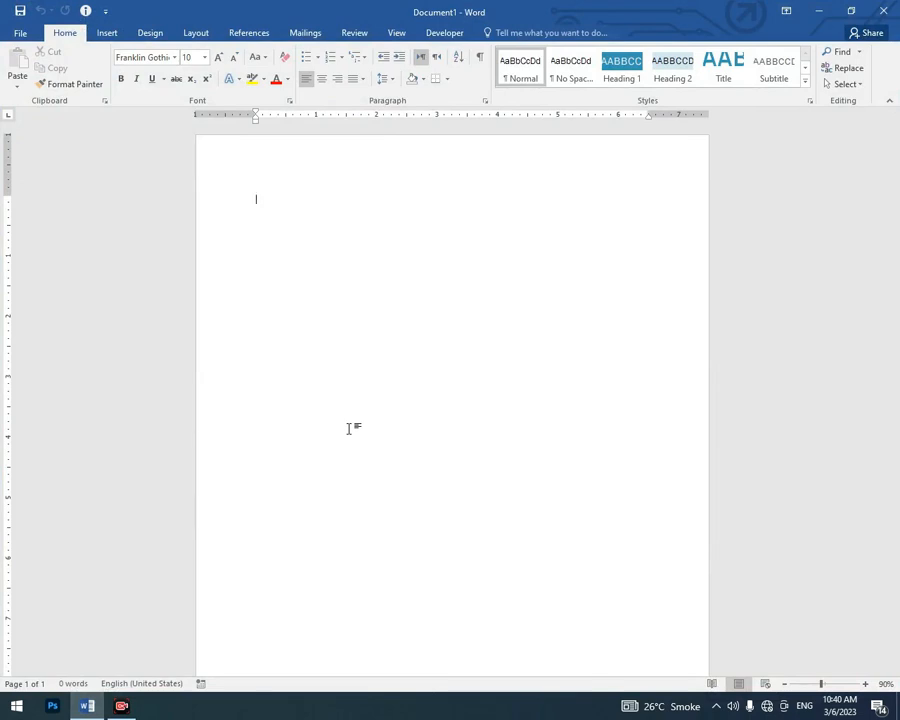
pyautogui.write('=RAND()')
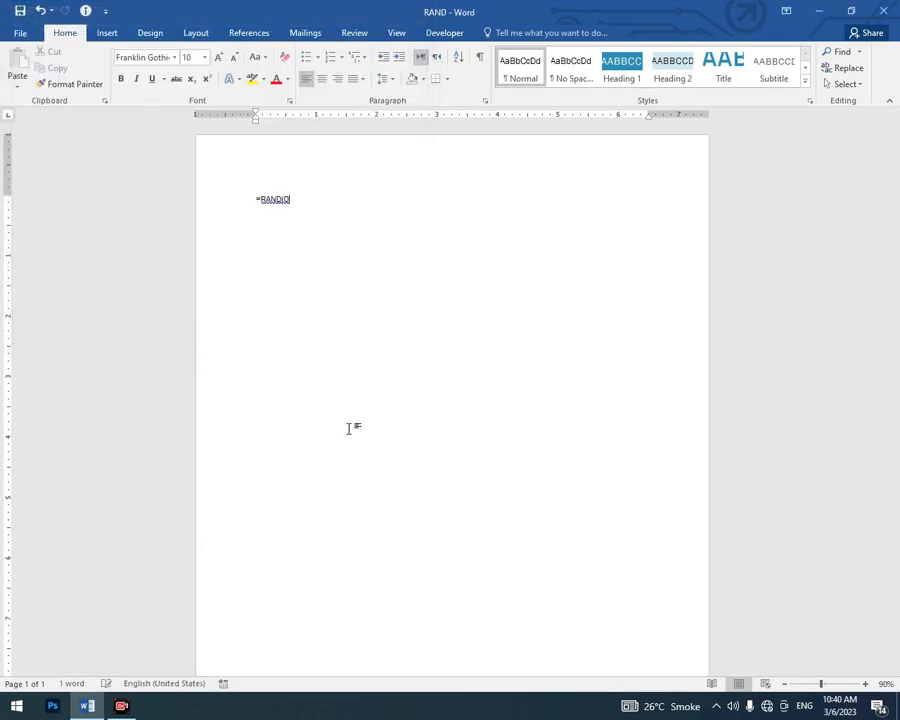
pyautogui.press('BackSpace')
pyautogui.write(')')
pyautogui.press('Return')
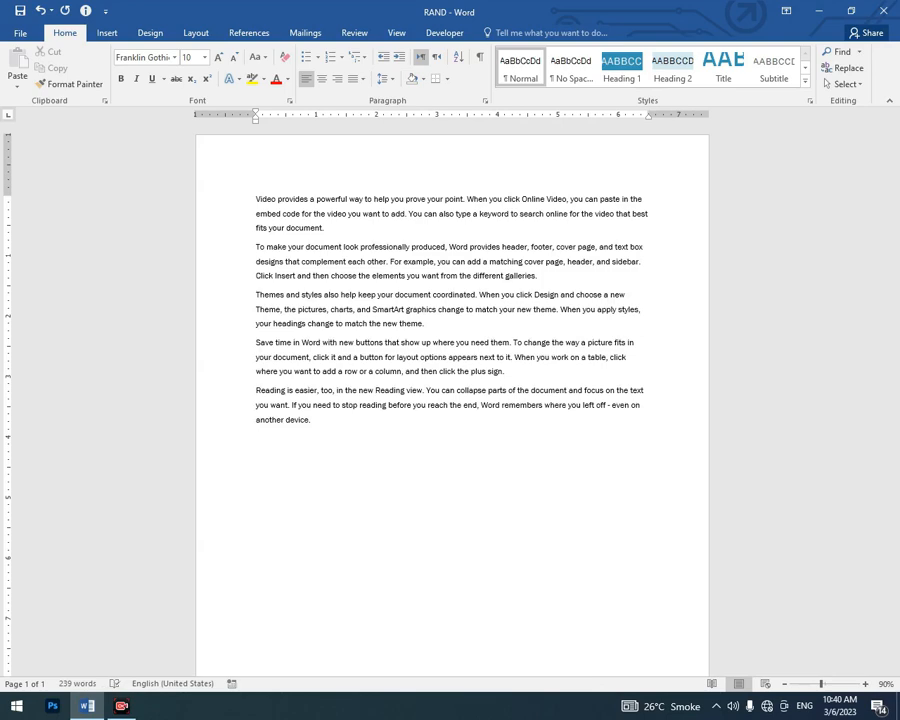
# - Select all the text in the document and make it bold
pyautogui.hotkey('ctrl', 'a')
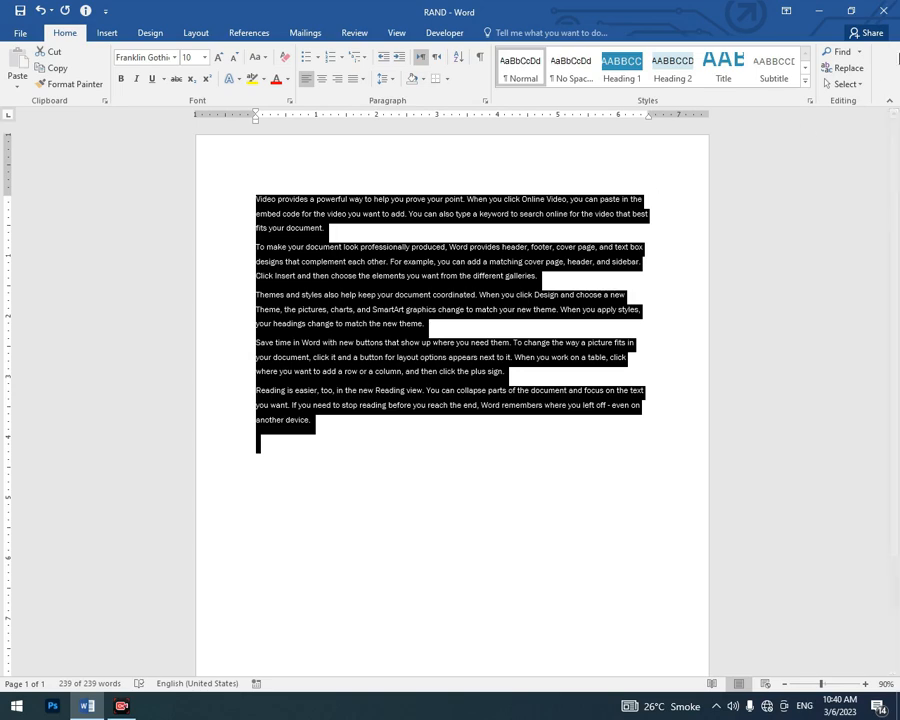
pyautogui.click(845, 85)
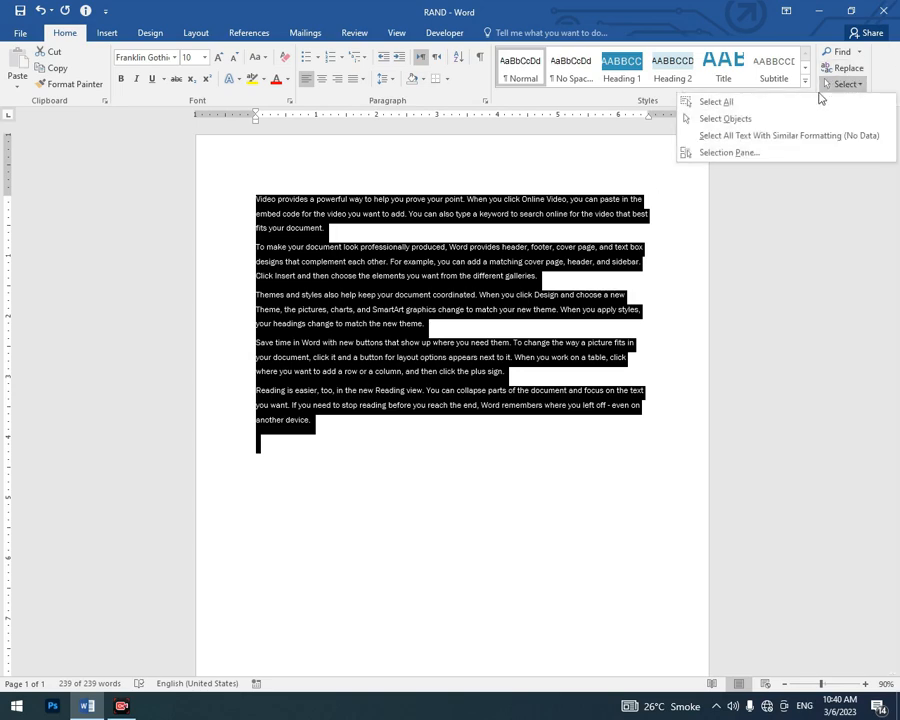
pyautogui.click(718, 102)
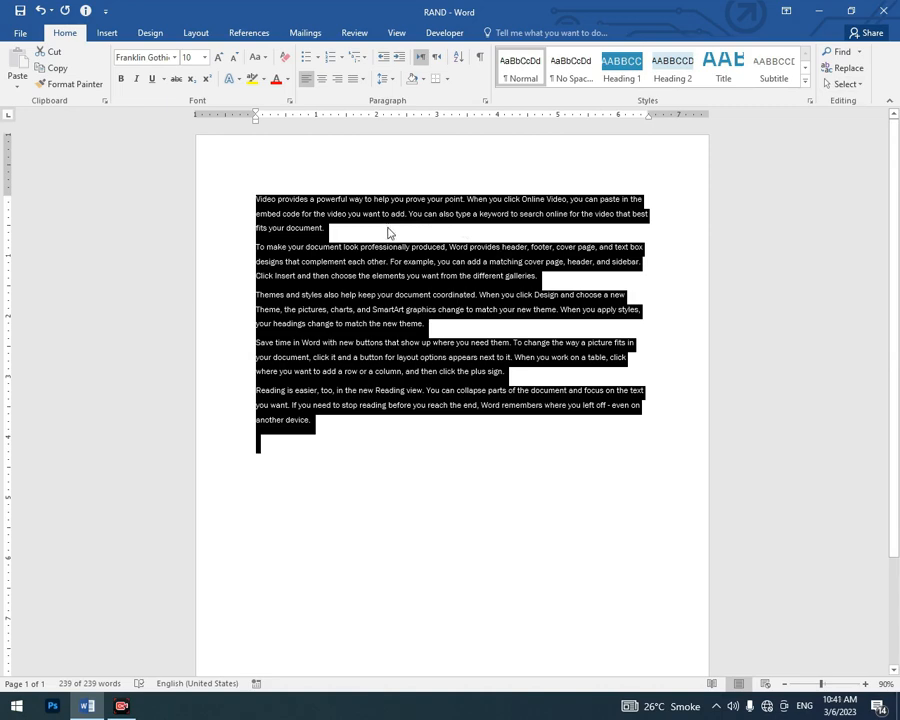
pyautogui.hotkey('ctrl', 'b')
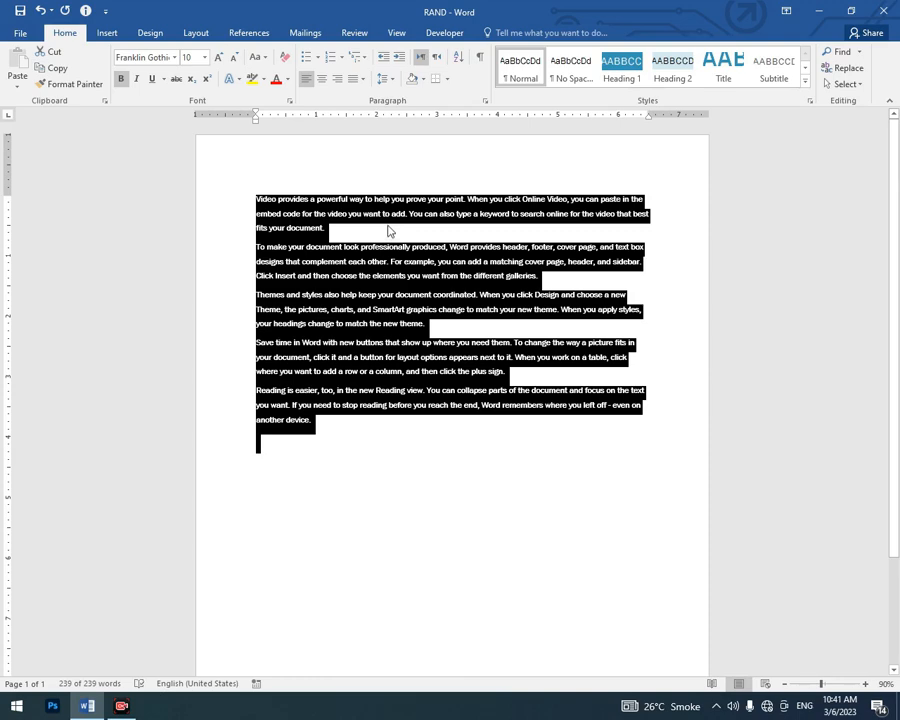
pyautogui.click(390, 231)
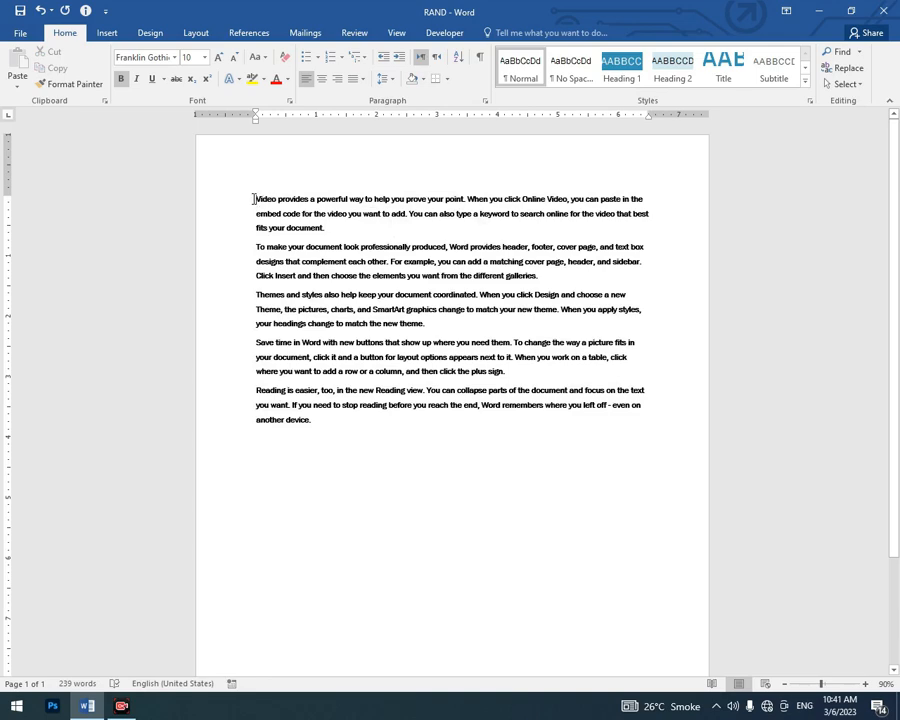
# - Paste a copy of the whole text below the last paragraph and undo the paste
pyautogui.hotkey('ctrl', 'a')
pyautogui.hotkey('ctrl', 'c')
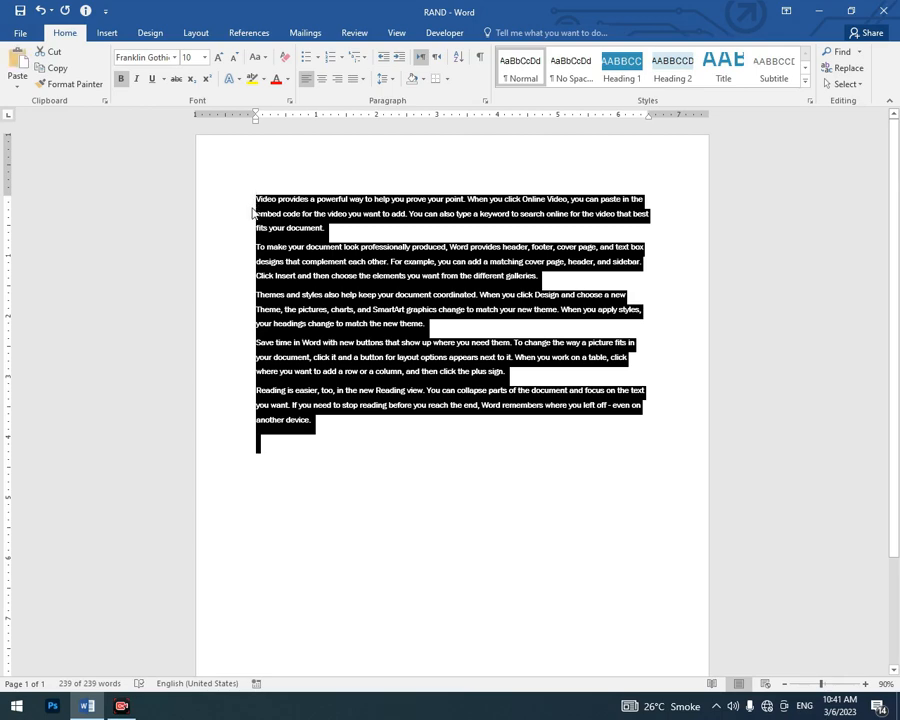
pyautogui.click(312, 434)
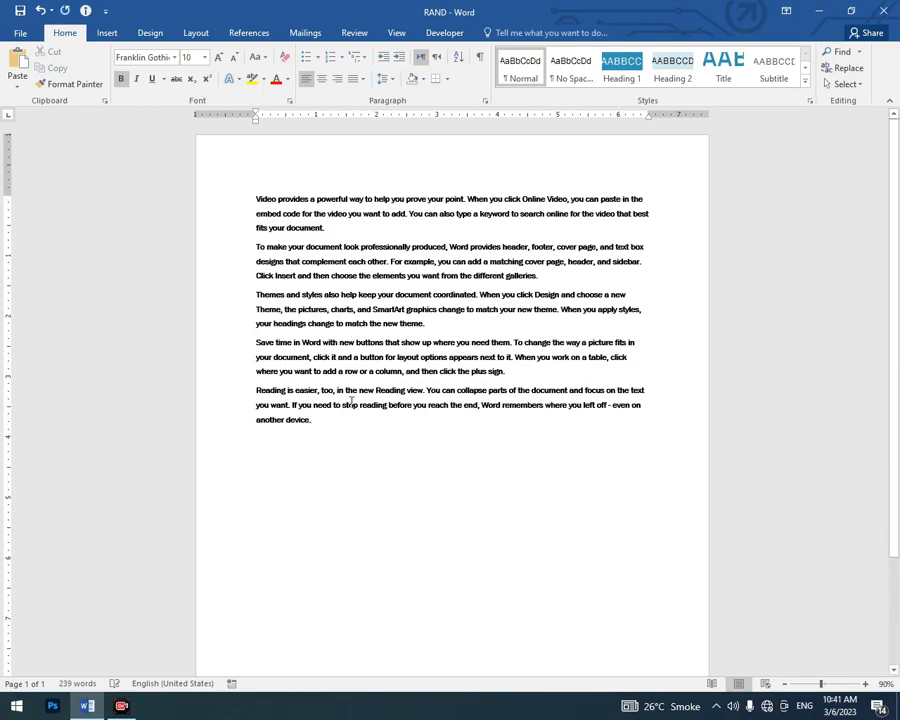
pyautogui.hotkey('ctrl', 'v')
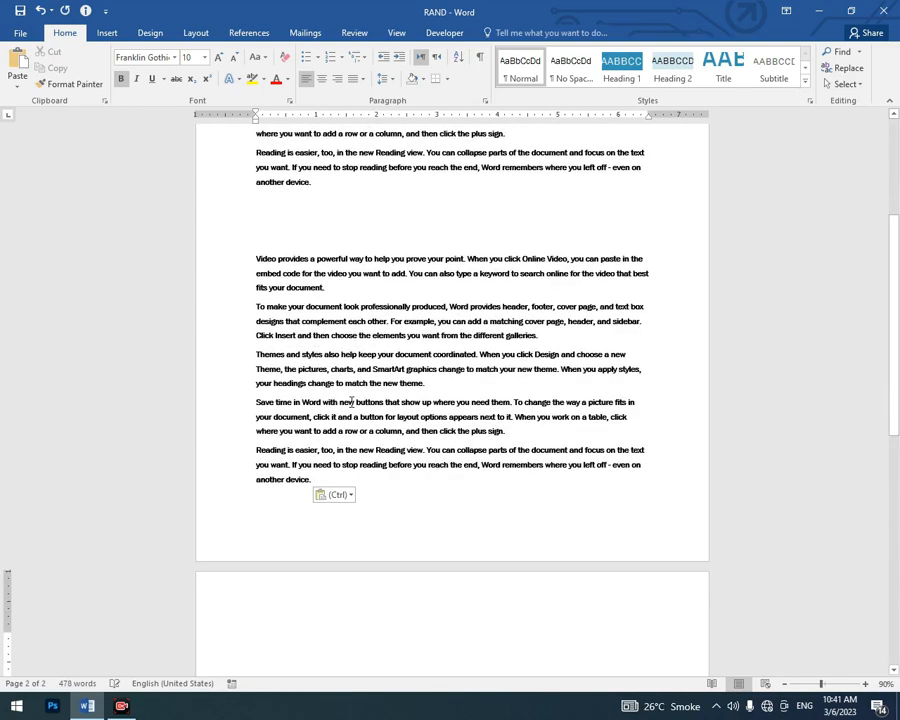
pyautogui.hotkey('ctrl', 'z')
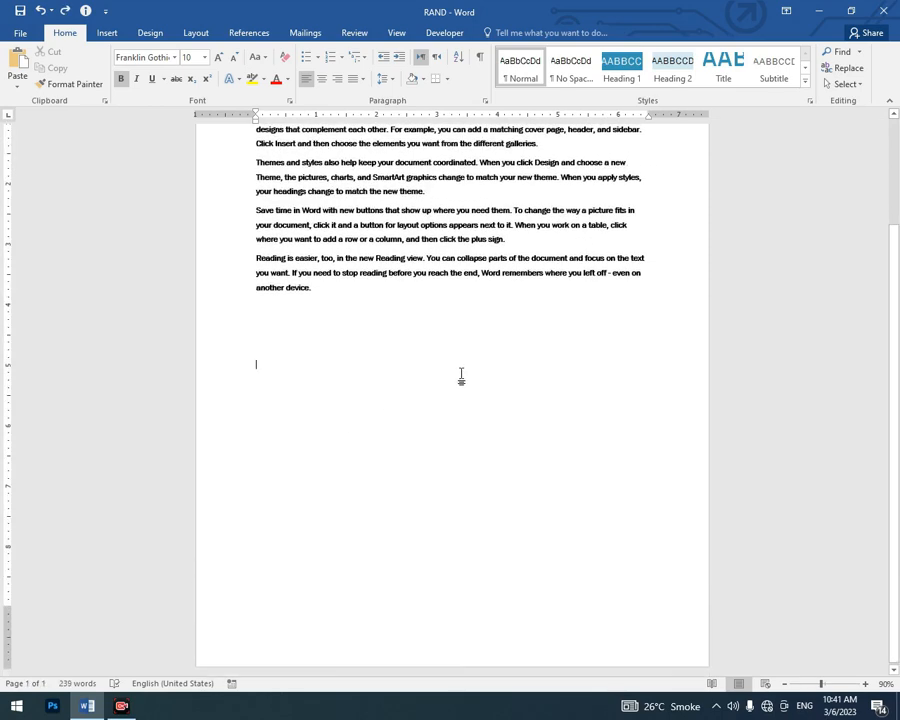
pyautogui.scroll(3, 461, 378)
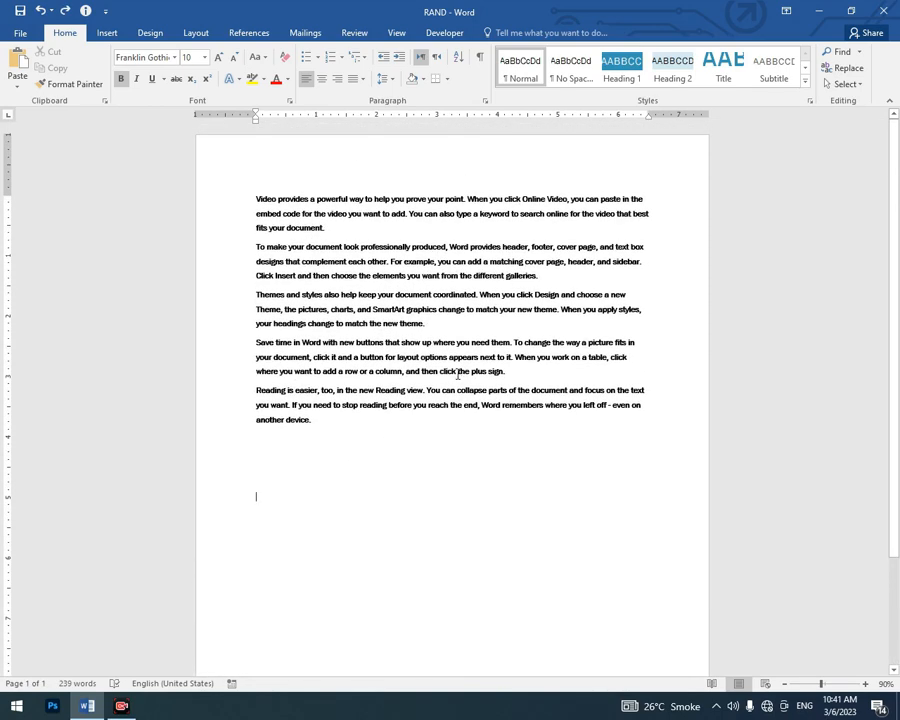
# - Try the 18thCentury font in italic at size 9 for the five paragraphs, and cancel the font settings
pyautogui.moveTo(364, 436); pyautogui.dragTo(245, 203)
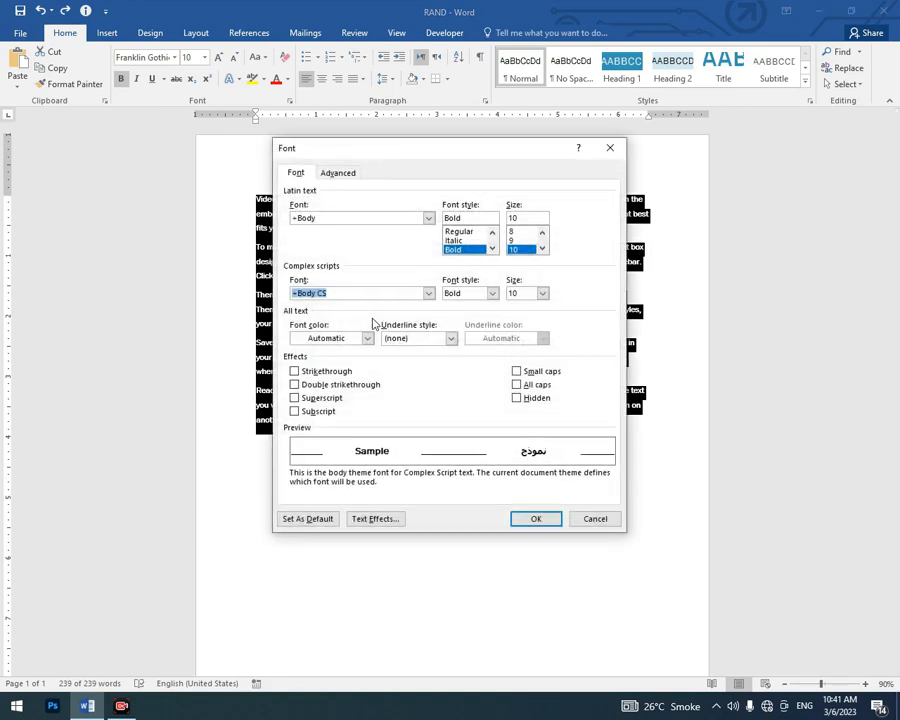
pyautogui.click(434, 219)
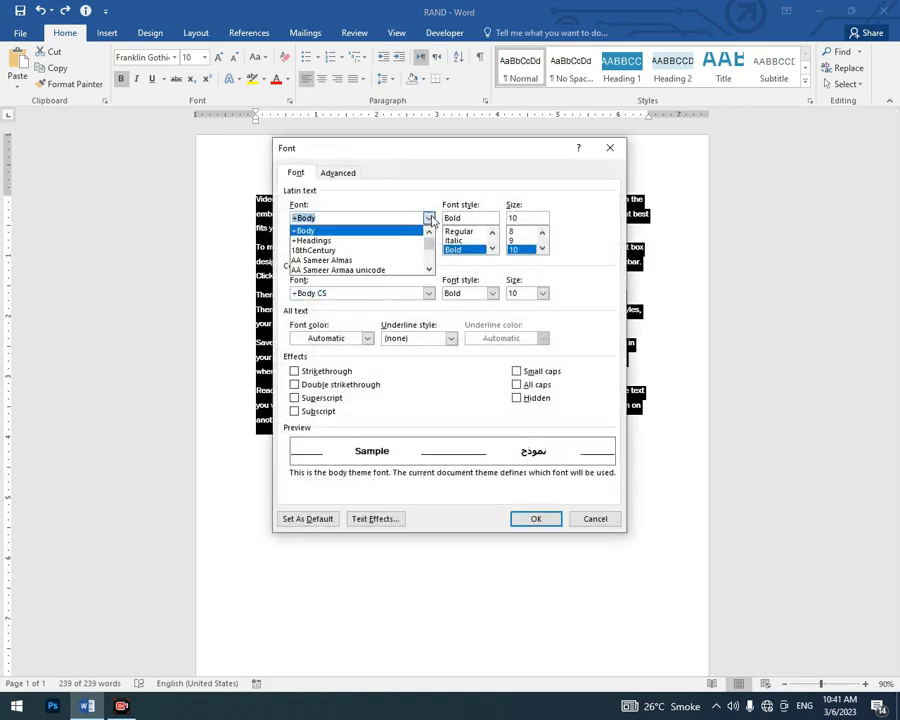
pyautogui.click(375, 246)
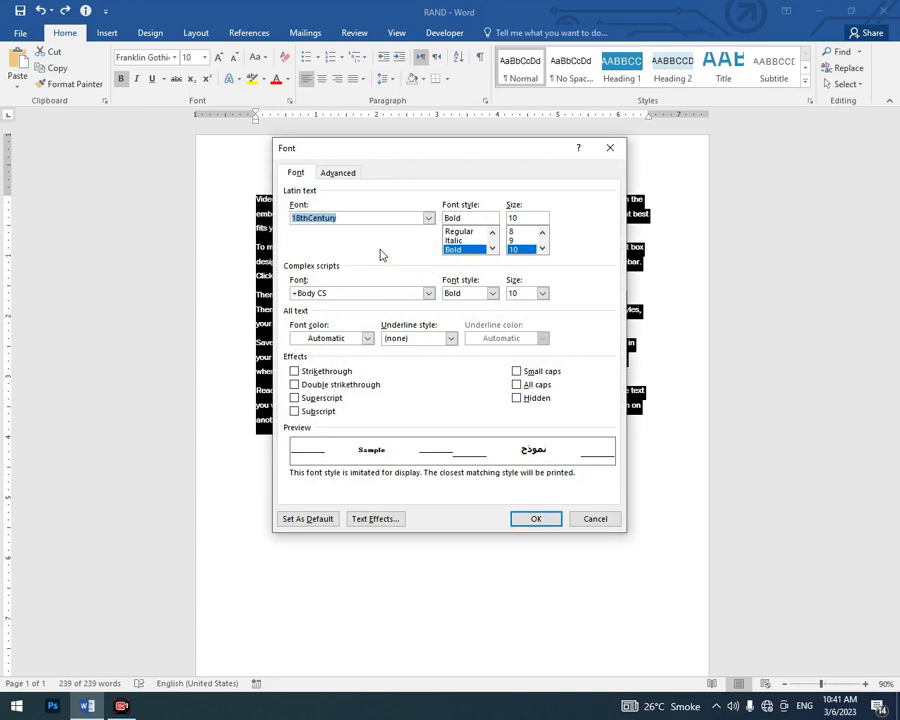
pyautogui.click(470, 241)
pyautogui.click(520, 243)
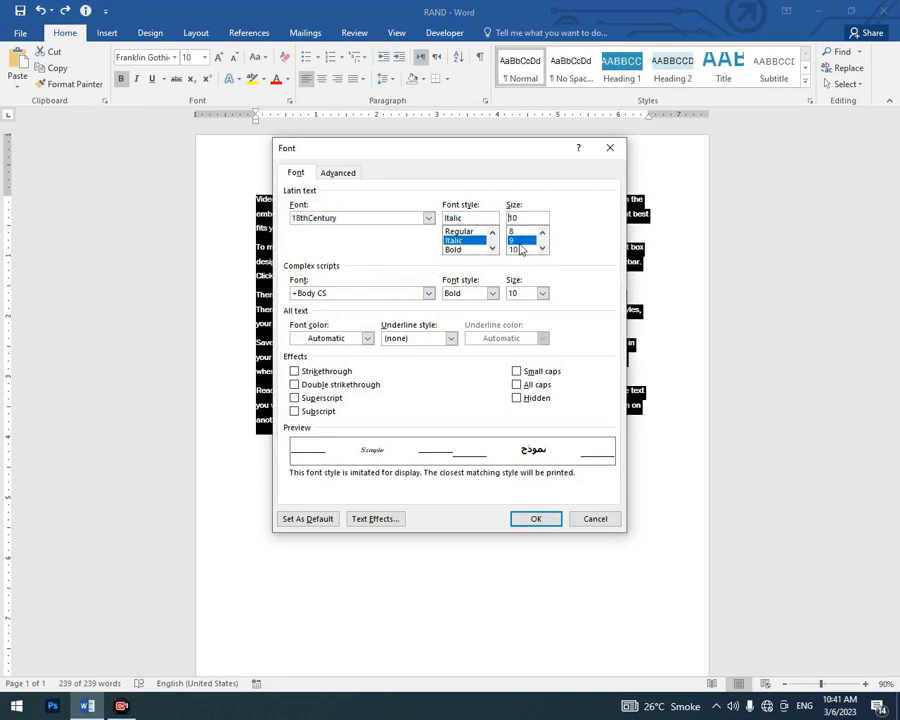
pyautogui.scroll(-2, 525, 253)
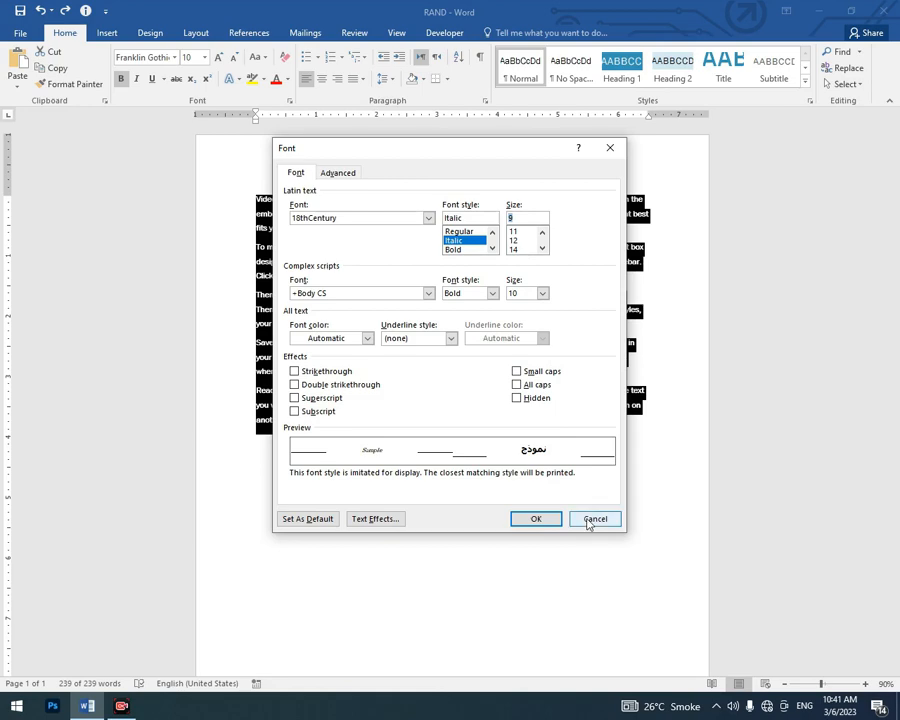
pyautogui.click(593, 519)
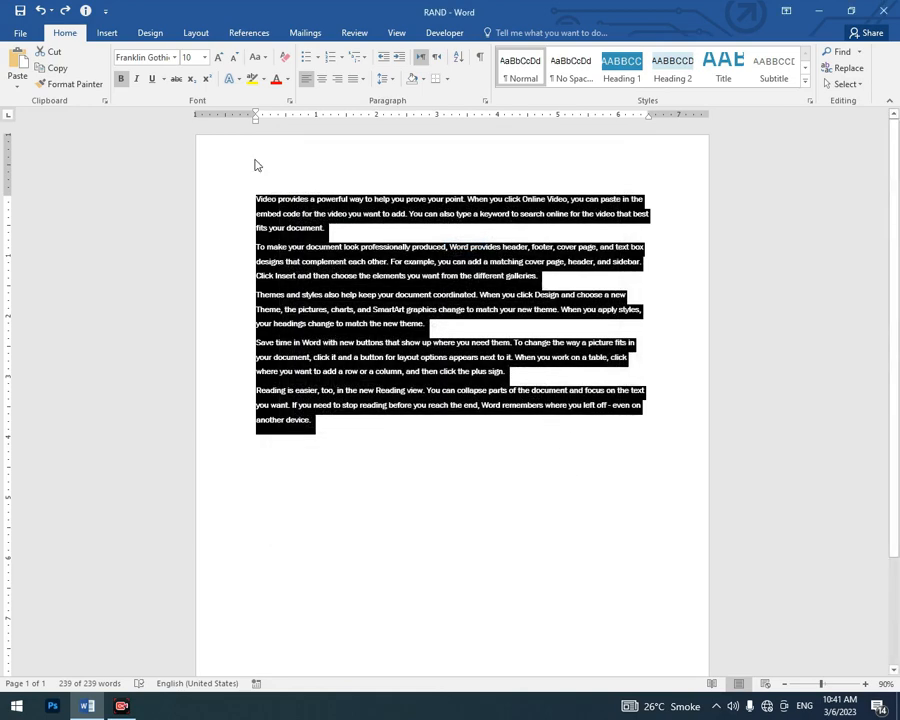
# - Draw an oval about 1.54" wide and 1.43" high over the first paragraphs, and delete it
pyautogui.click(107, 33)
pyautogui.click(193, 68)
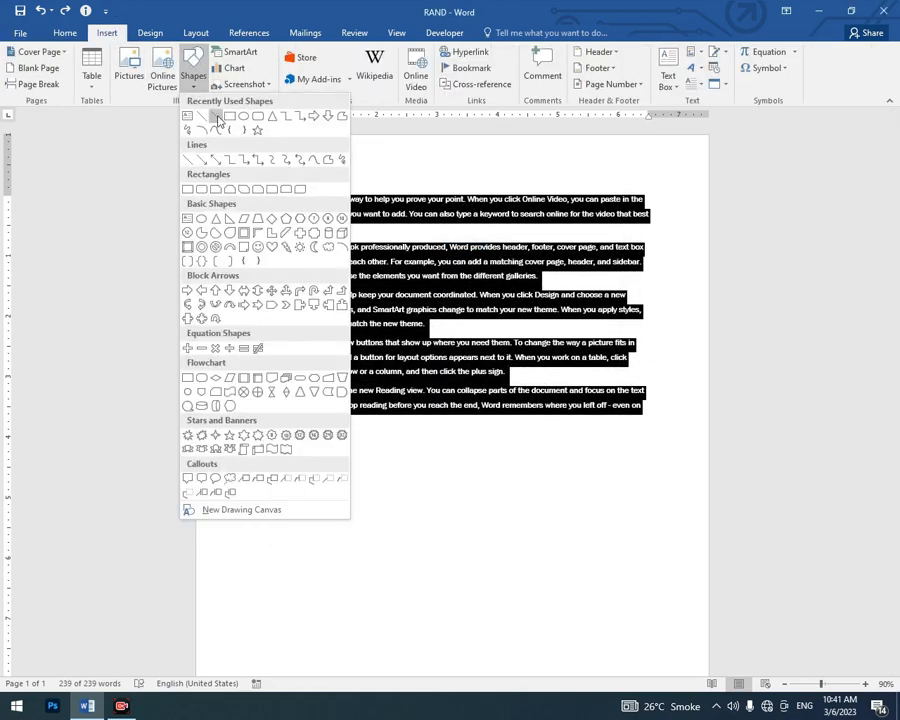
pyautogui.click(243, 116)
pyautogui.moveTo(240, 177); pyautogui.dragTo(335, 267)
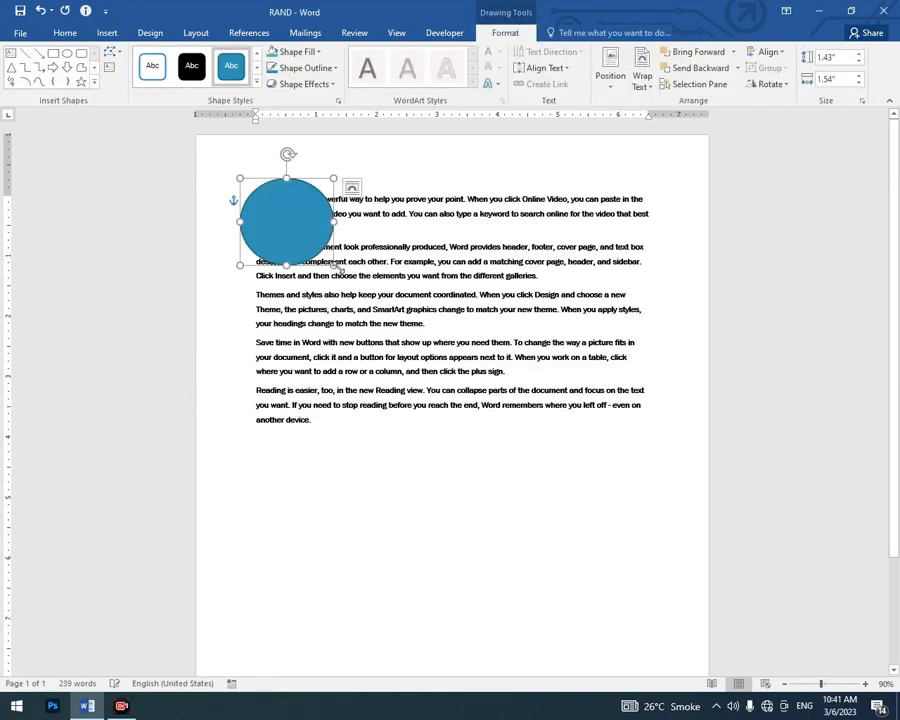
pyautogui.moveTo(303, 221); pyautogui.dragTo(338, 252)
pyautogui.press('Delete')
pyautogui.click(310, 240)
pyautogui.press('Delete')
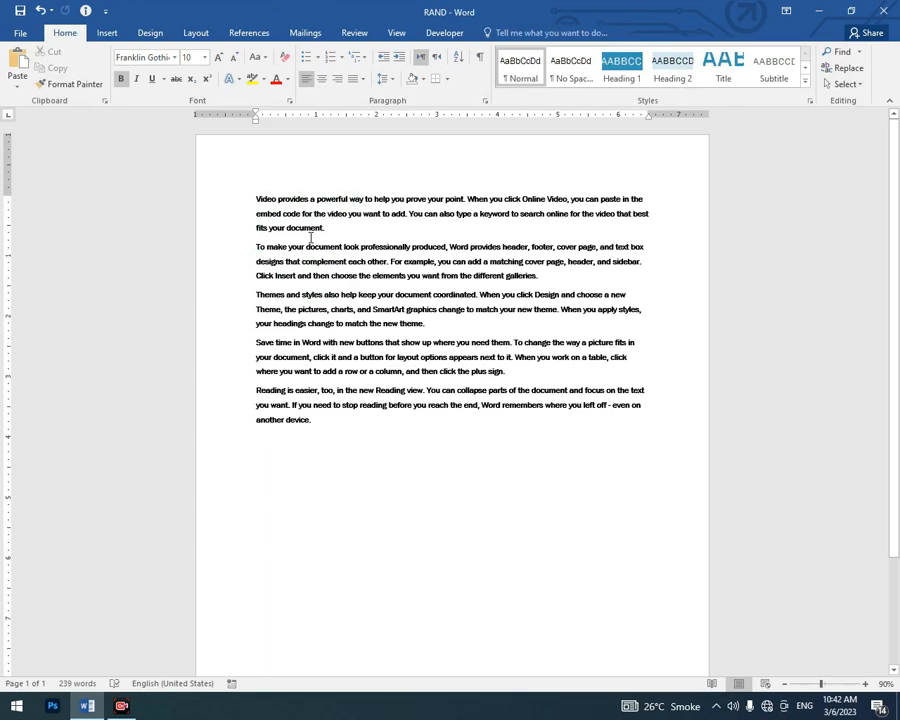
# - Center-align all the text in the document
pyautogui.hotkey('ctrl', 'a')
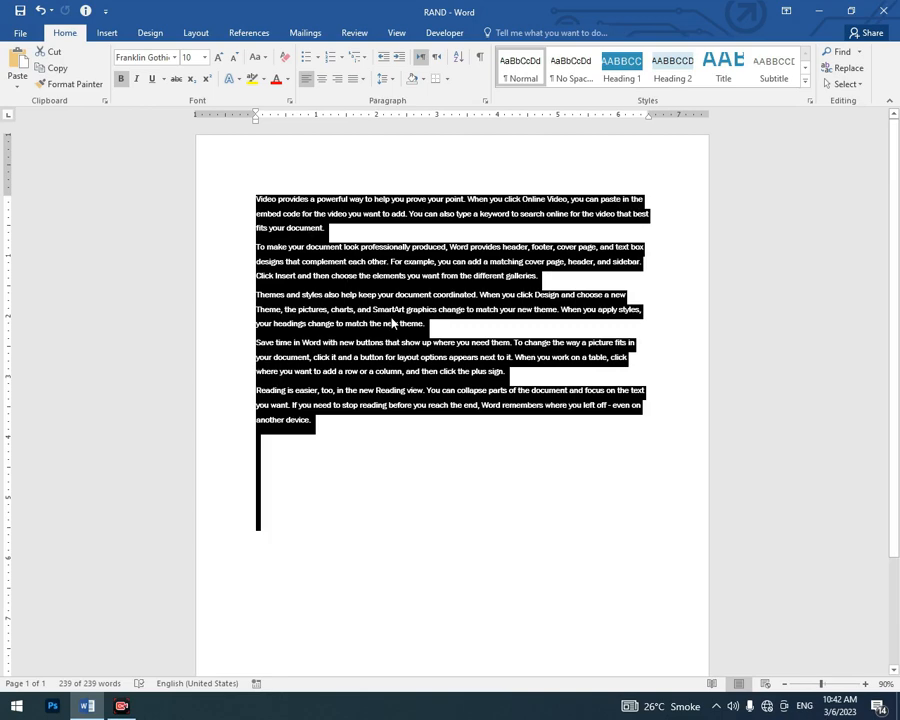
pyautogui.hotkey('ctrl', 'e')
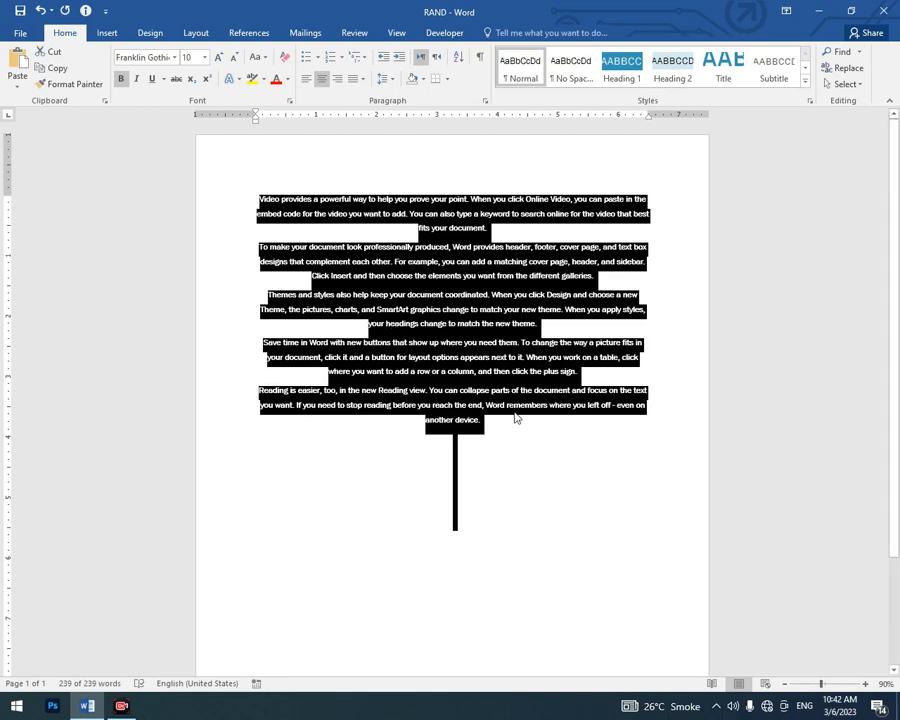
pyautogui.click(516, 410)
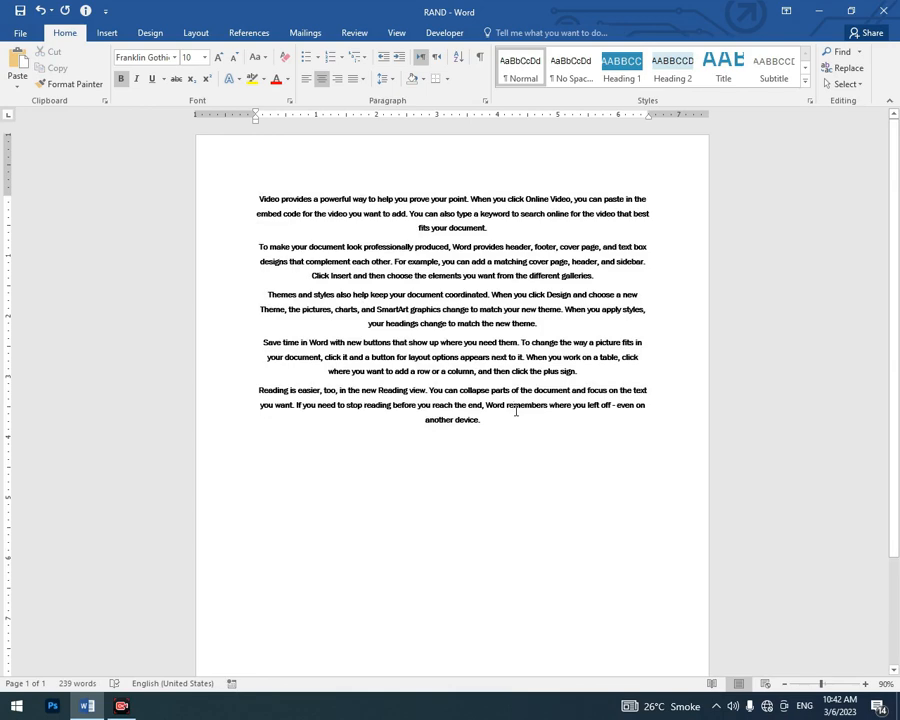
# - Search the document for "THE" and for "A", and close the search pane
pyautogui.hotkey('ctrl', 'f')
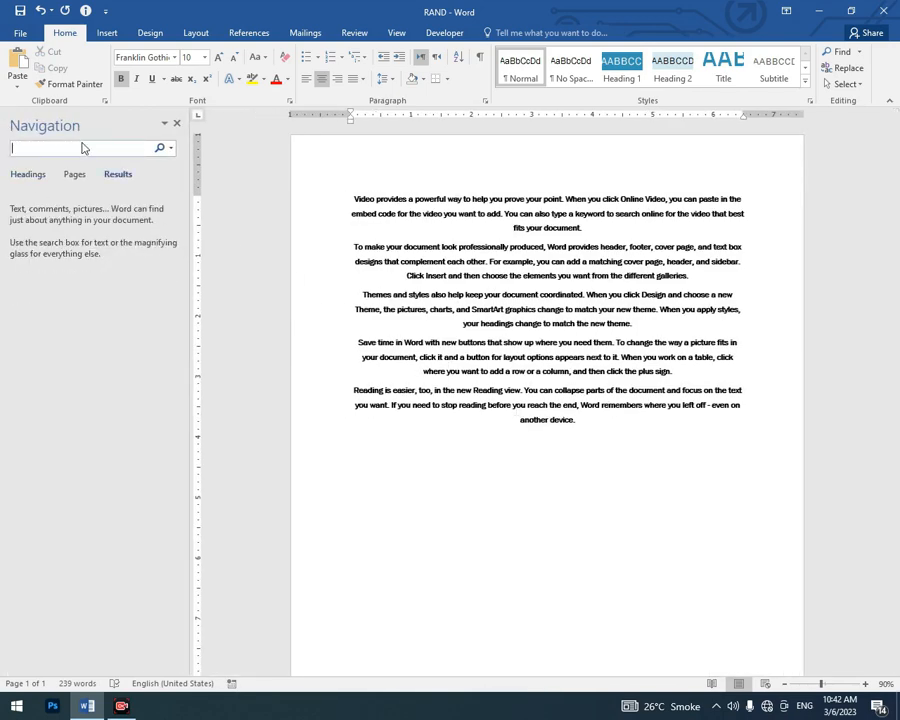
pyautogui.write('THE')
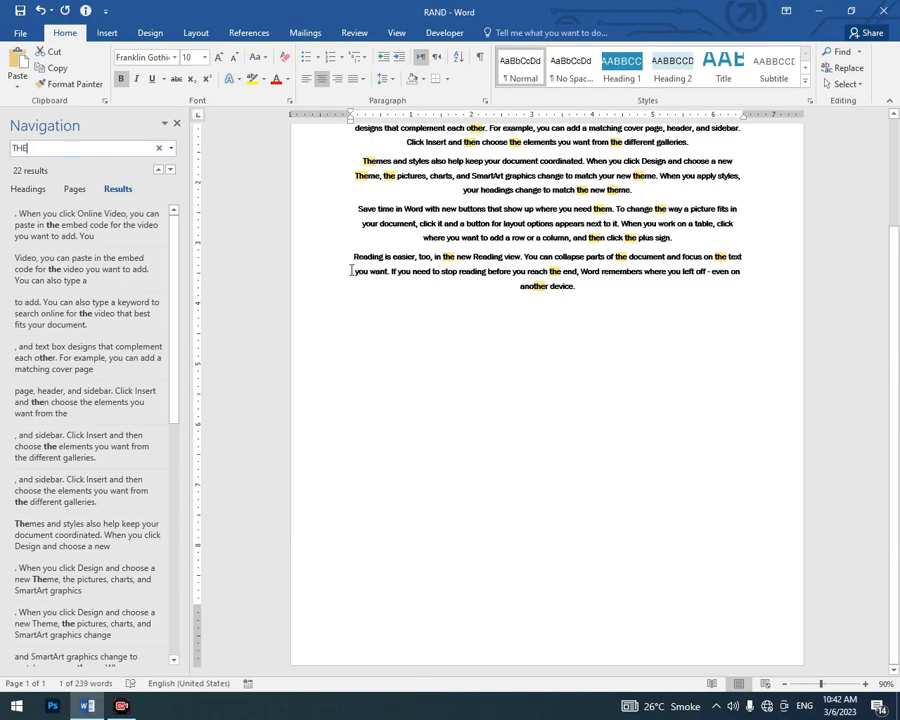
pyautogui.scroll(3, 352, 270)
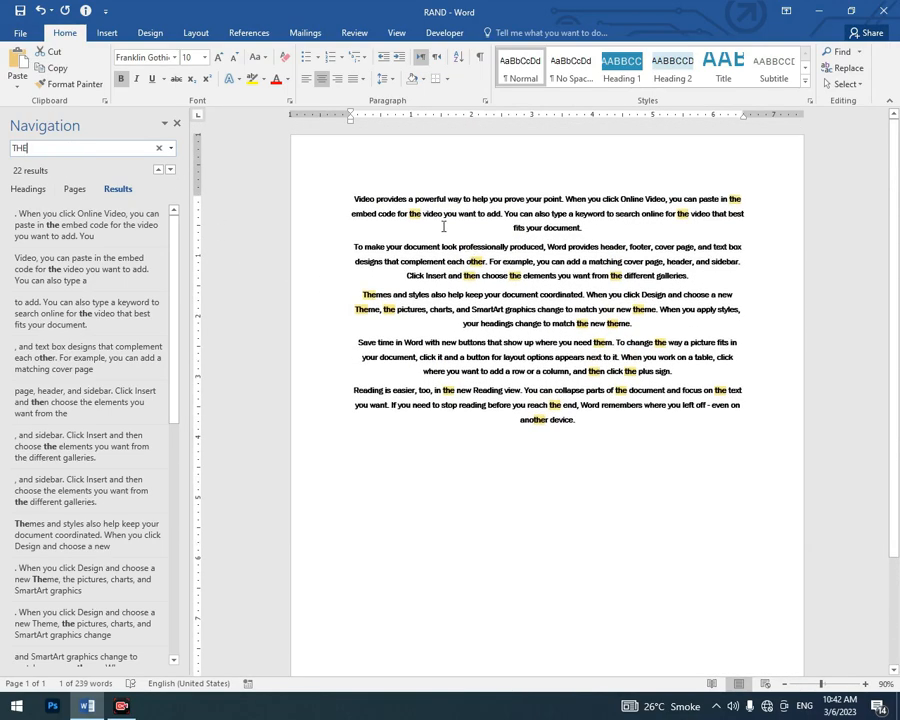
pyautogui.moveTo(60, 148); pyautogui.dragTo(3, 148)
pyautogui.write('A')
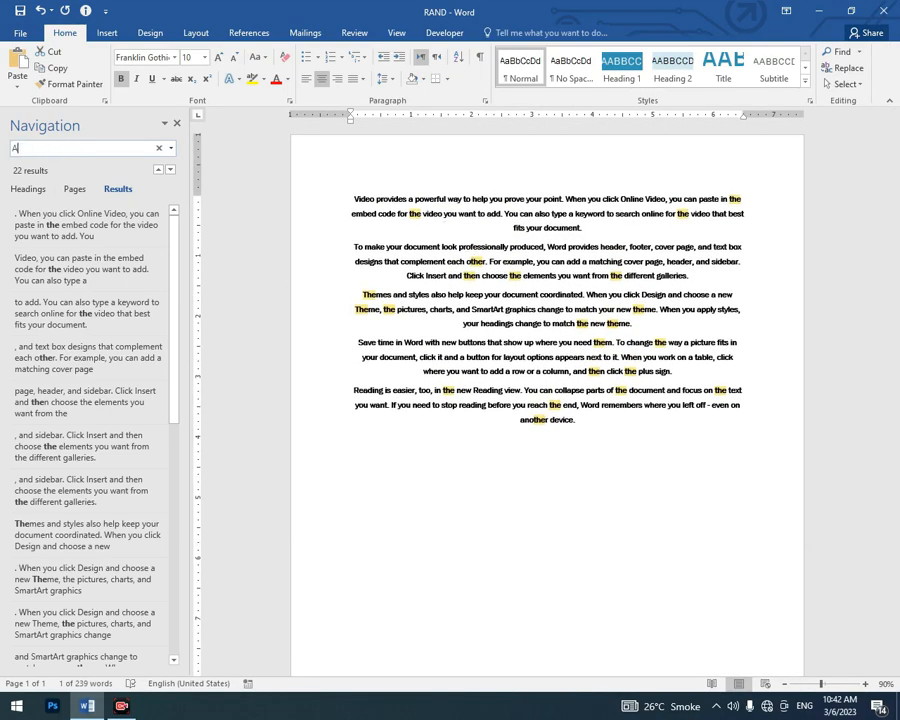
pyautogui.scroll(3, 360, 240)
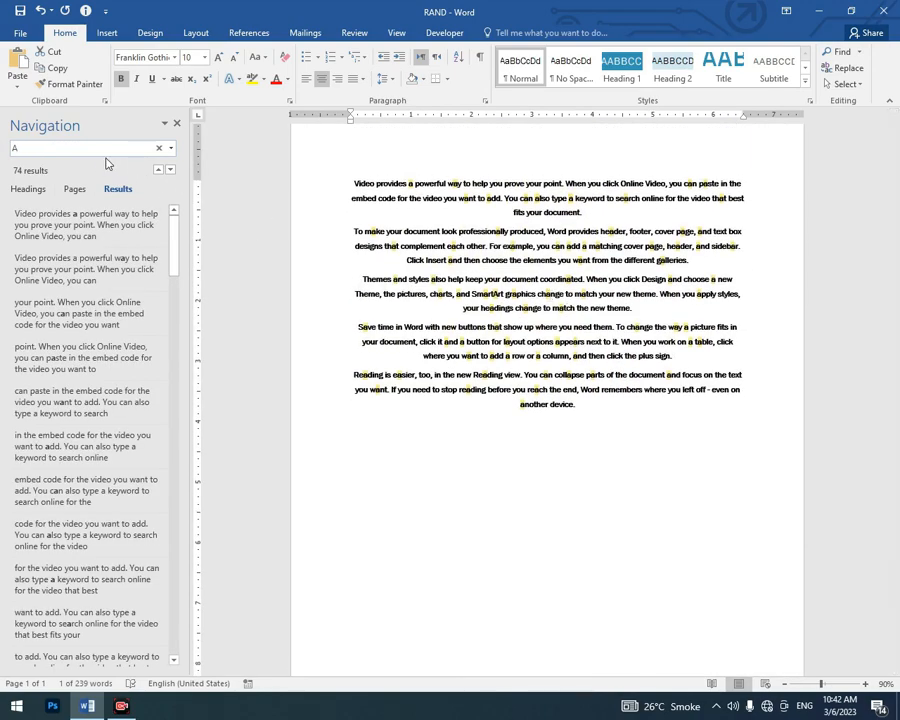
pyautogui.click(177, 124)
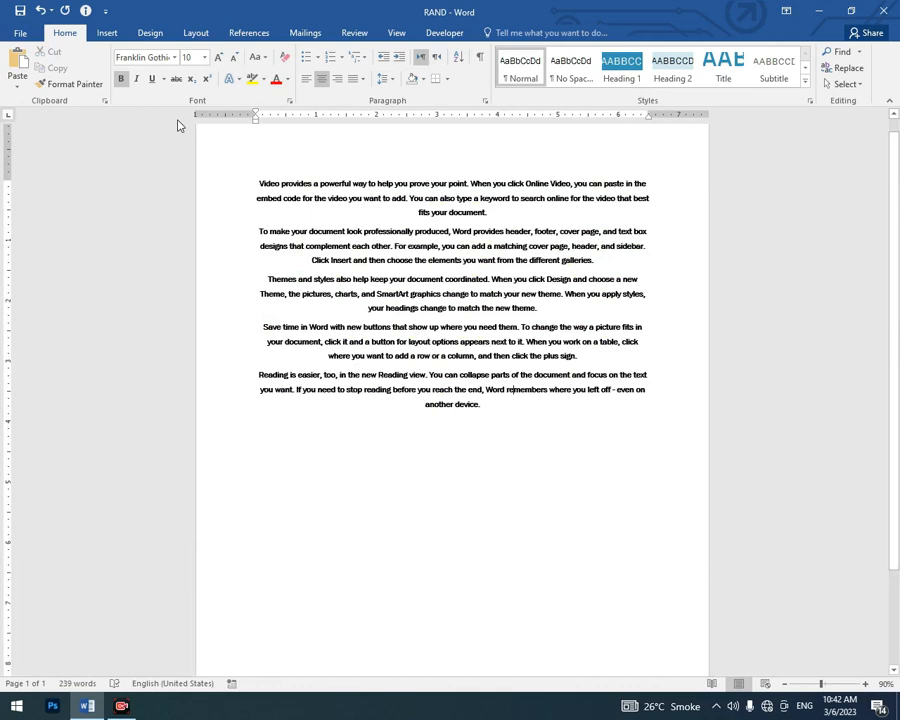
# - Go to line 6 of the document using Go To, and close the dialog
pyautogui.hotkey('ctrl', 'g')
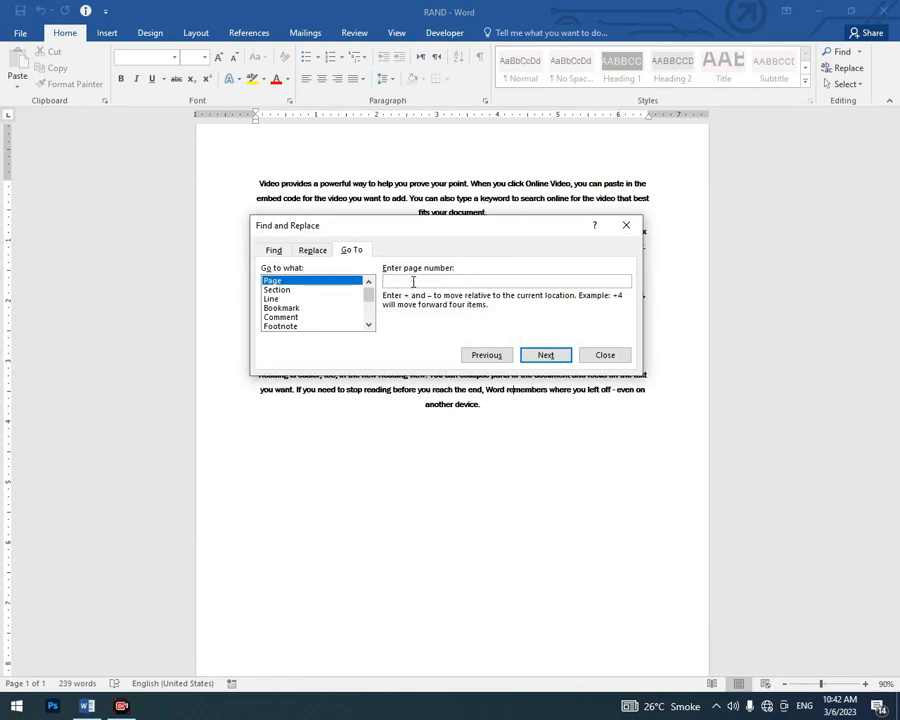
pyautogui.click(273, 300)
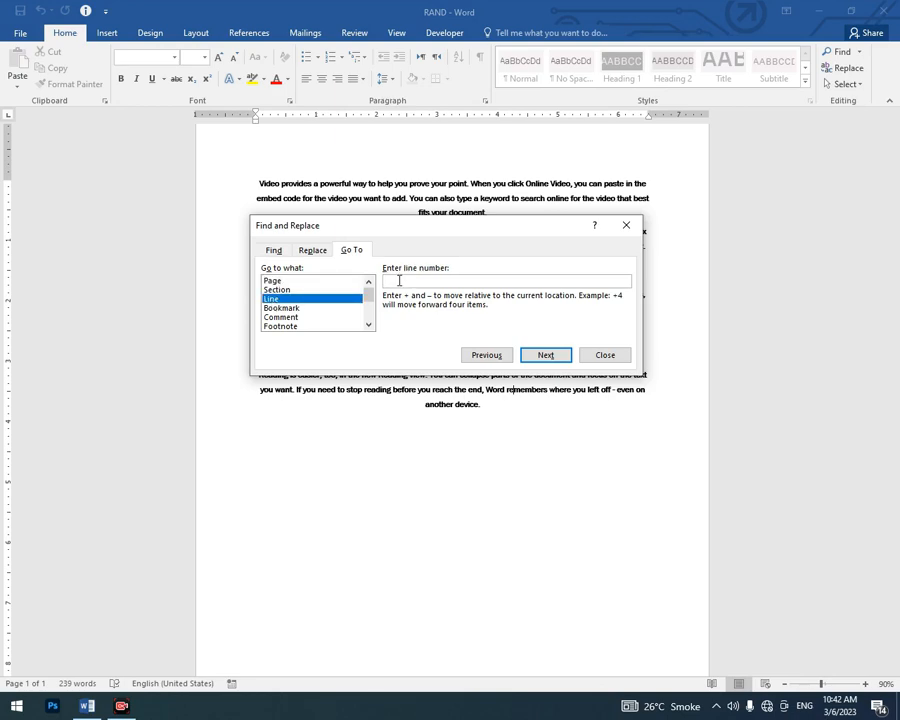
pyautogui.write('6')
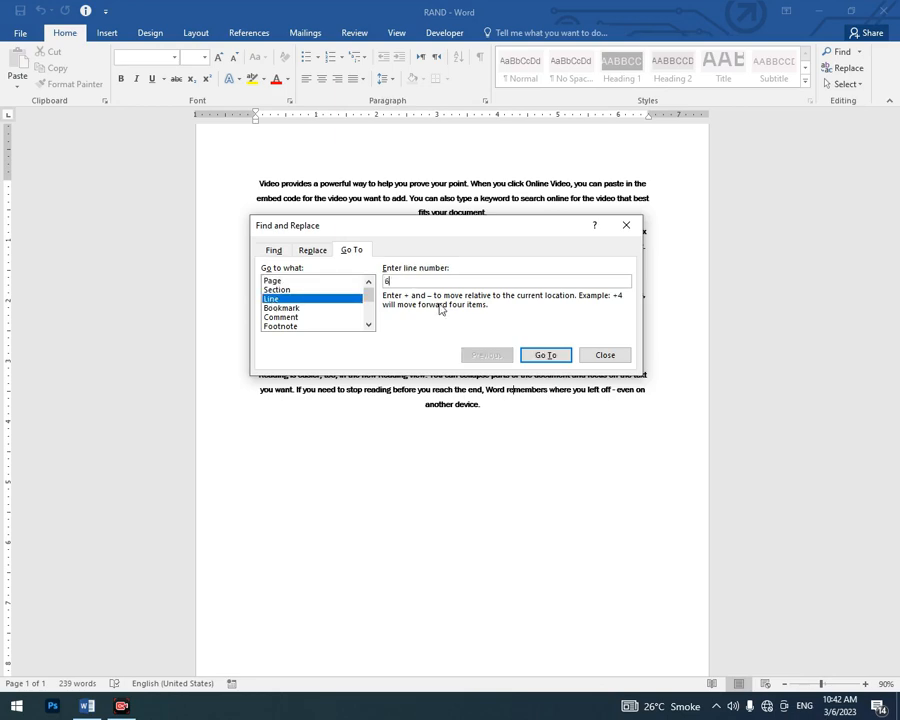
pyautogui.click(554, 356)
pyautogui.click(600, 358)
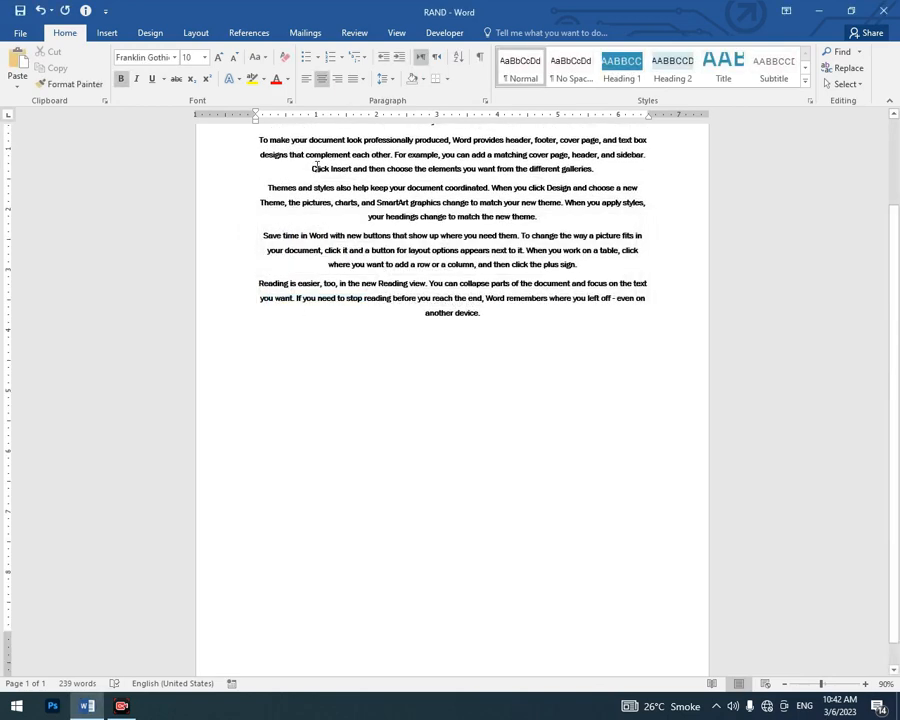
# - Replace every occurrence of "THE" with "PARAS" throughout the document, and close the Find and Replace dialog
pyautogui.scroll(2, 315, 203)
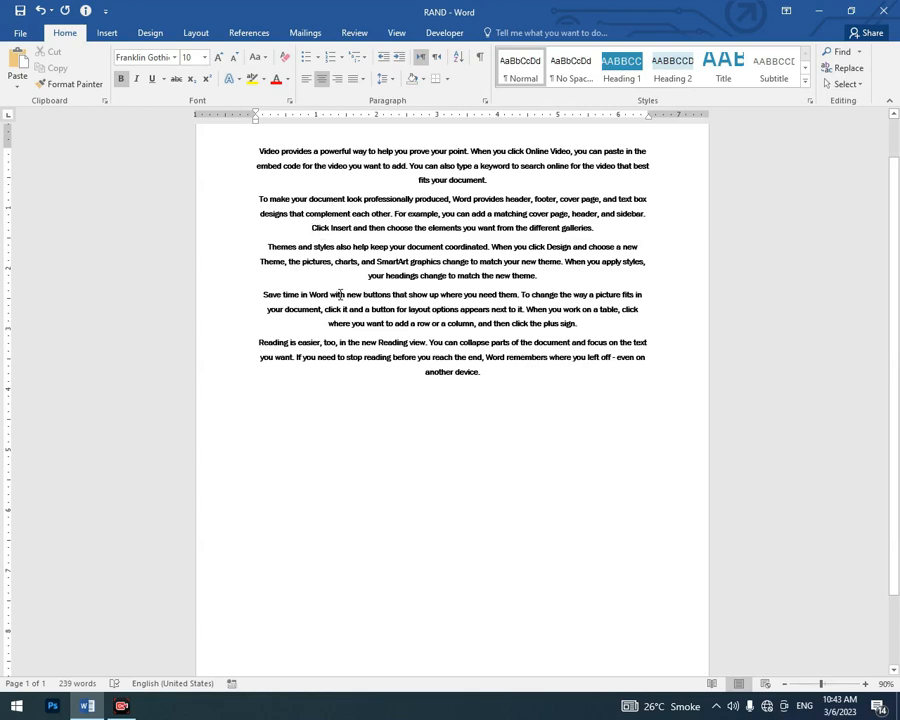
pyautogui.hotkey('ctrl', 'h')
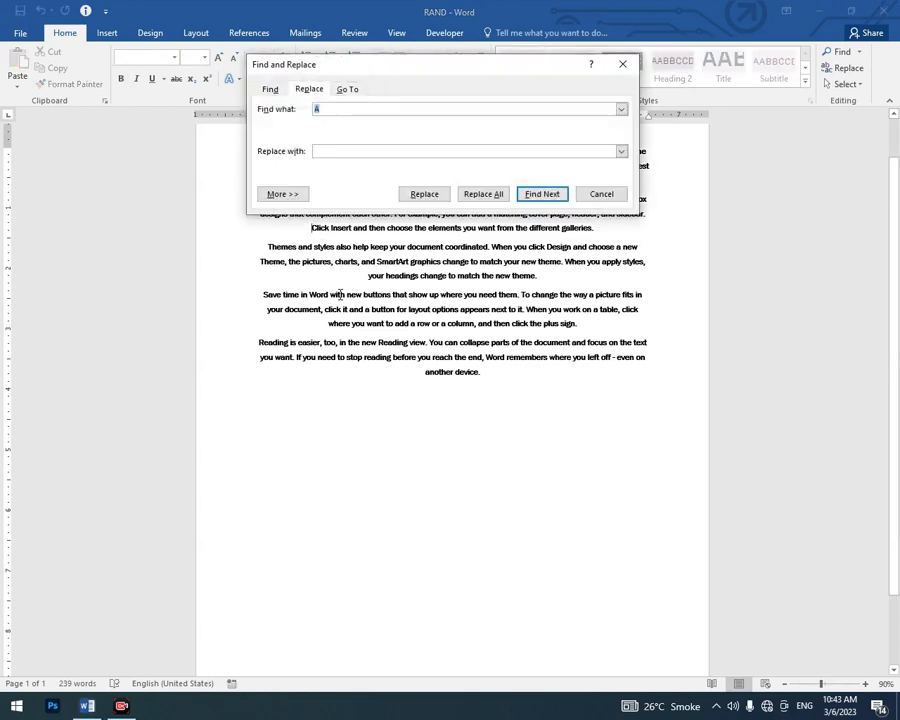
pyautogui.write('THE')
pyautogui.write('PARAS')
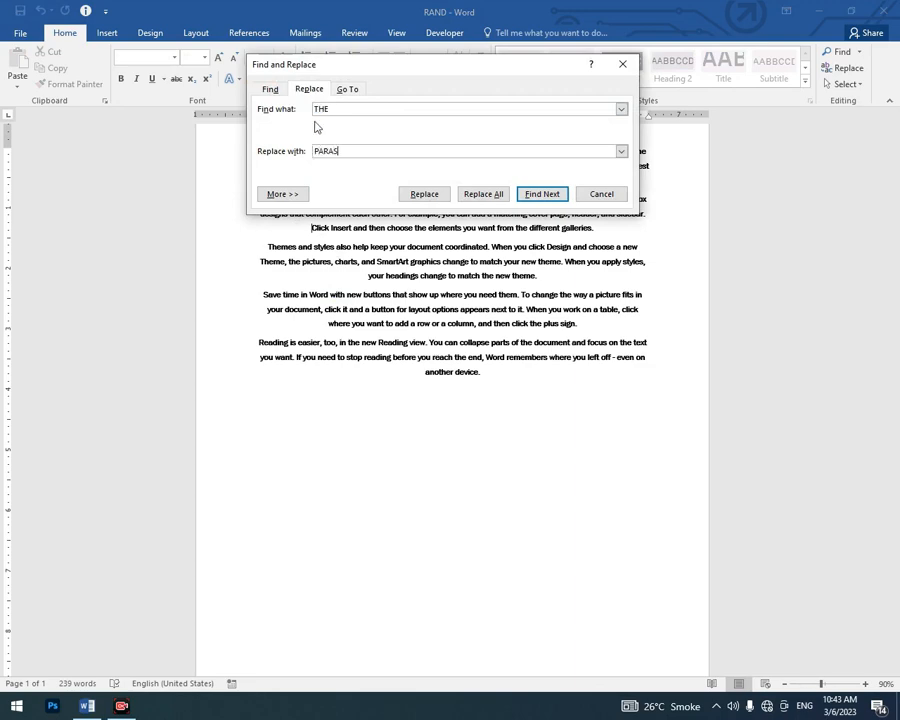
pyautogui.click(540, 196)
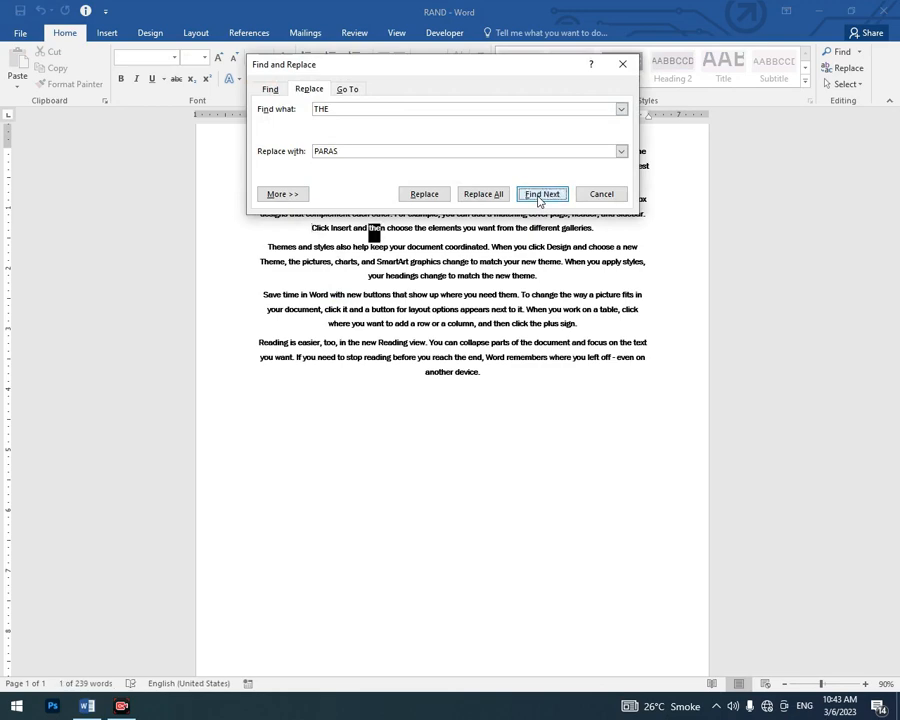
pyautogui.click(469, 198)
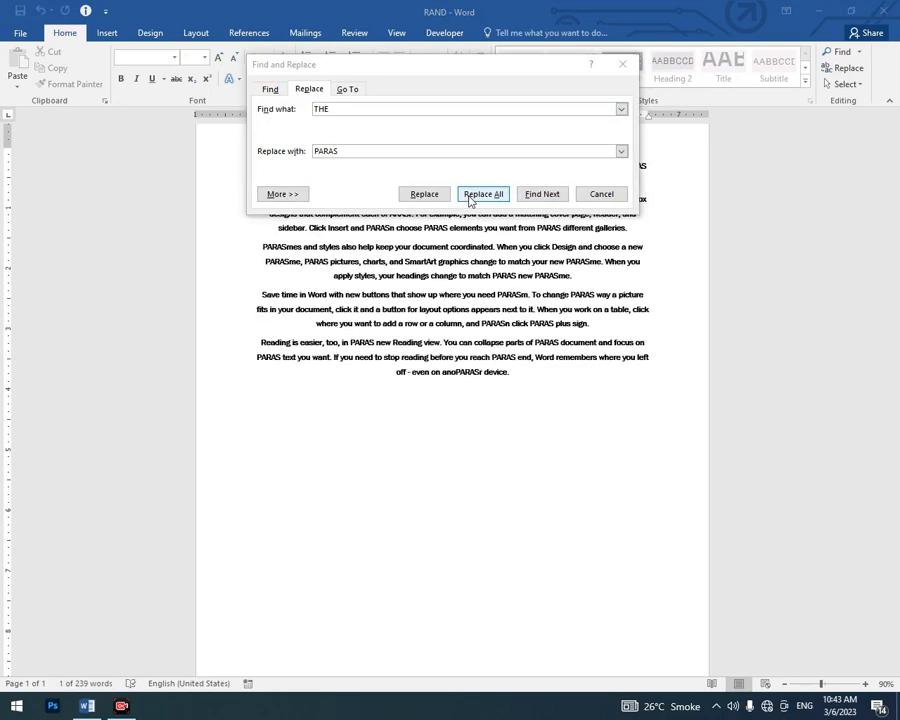
pyautogui.click(455, 390)
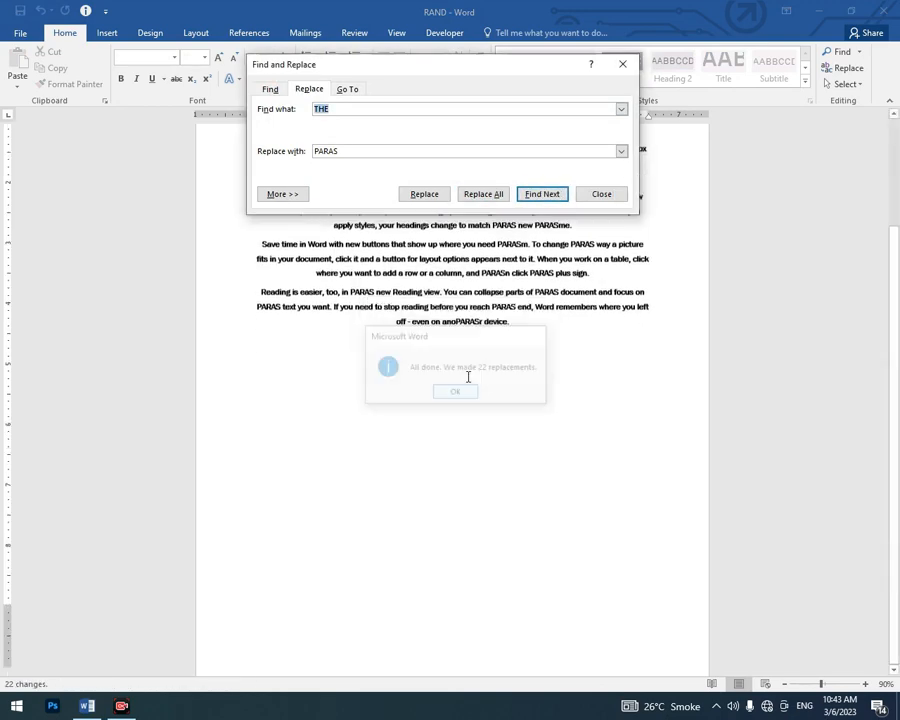
pyautogui.click(590, 197)
pyautogui.scroll(3, 615, 197)
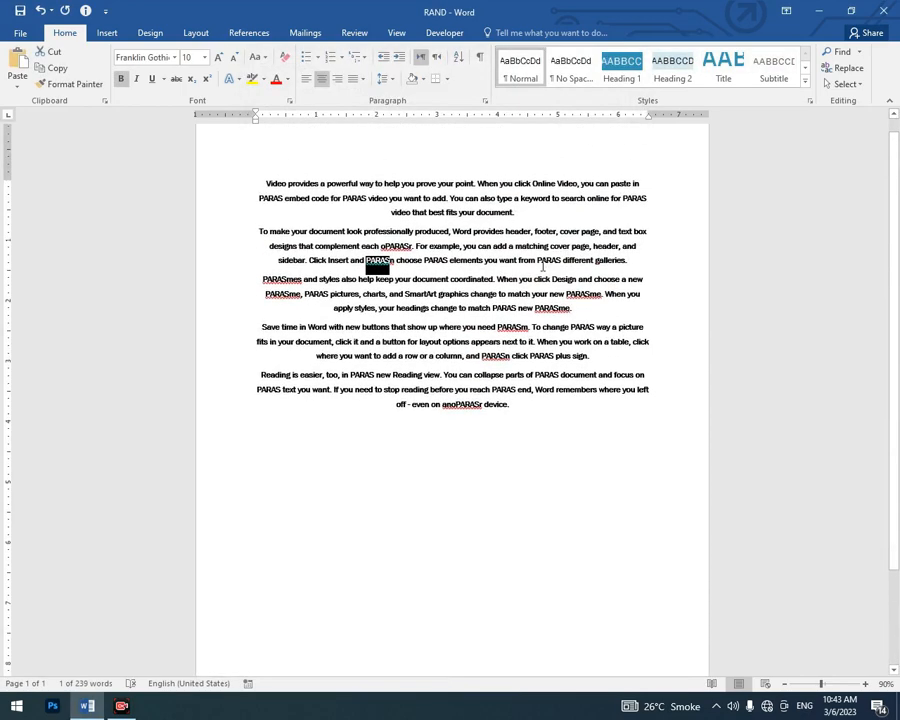
# - Apply italic to all the text in the document, and remove it again
pyautogui.click(396, 265)
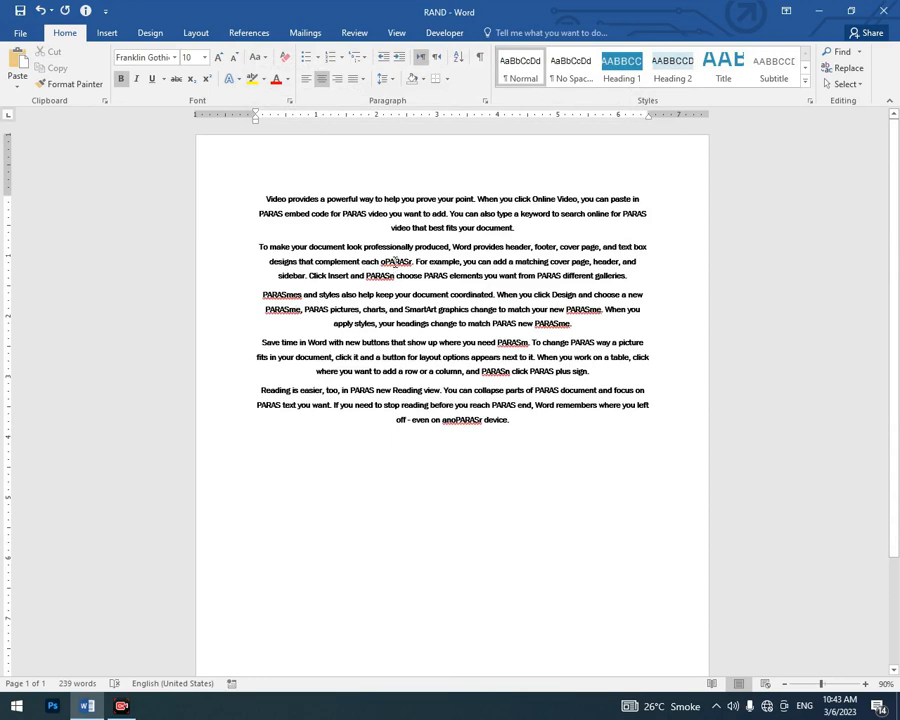
pyautogui.hotkey('ctrl', 'a')
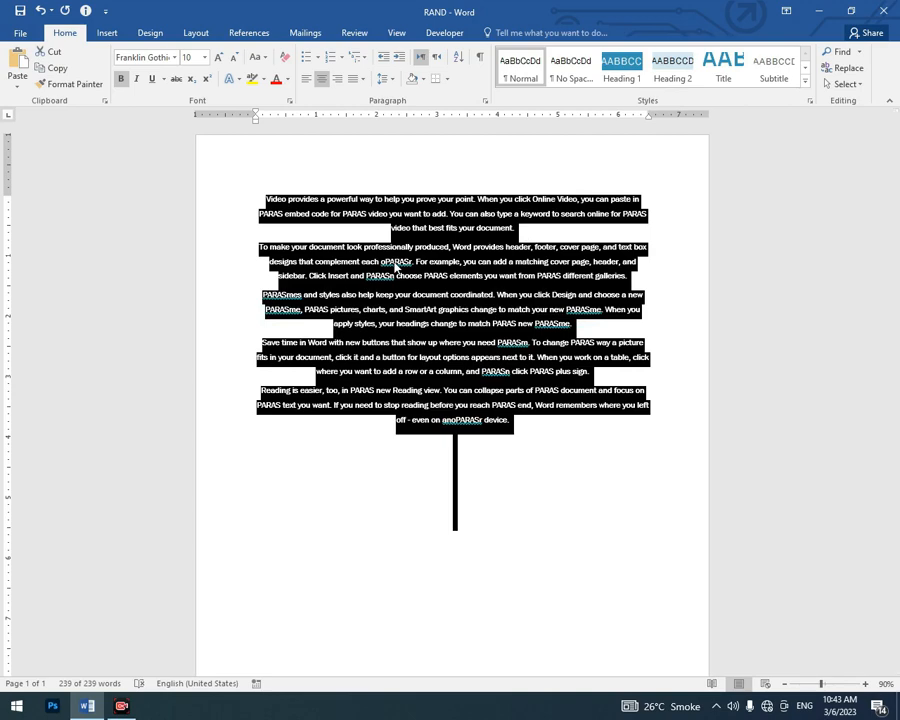
pyautogui.hotkey('ctrl', 'i')
pyautogui.hotkey('ctrl', 'i')
# - Add the heading "PARAS" on its own line above the first paragraph, and set its font size to 48
pyautogui.click(282, 190)
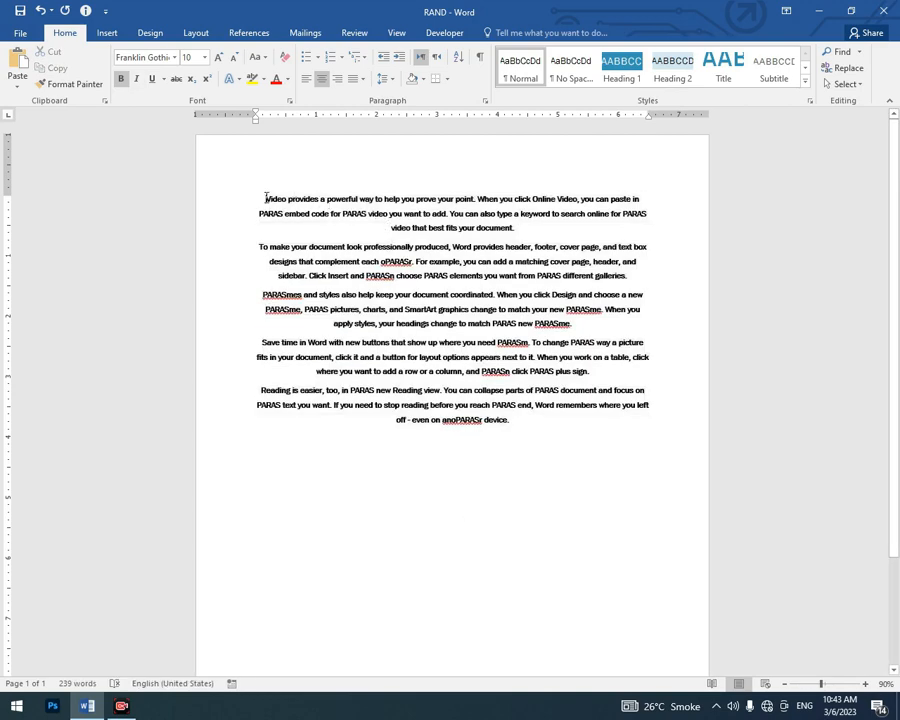
pyautogui.press('Return')
pyautogui.write('PARAS')
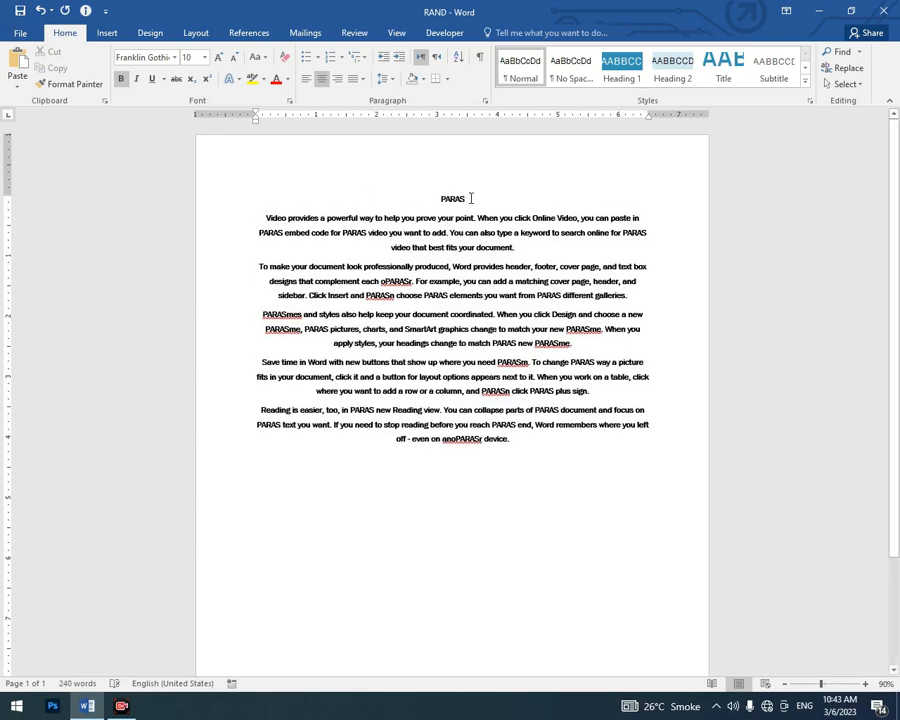
pyautogui.moveTo(470, 198); pyautogui.dragTo(421, 200)
pyautogui.click(204, 57)
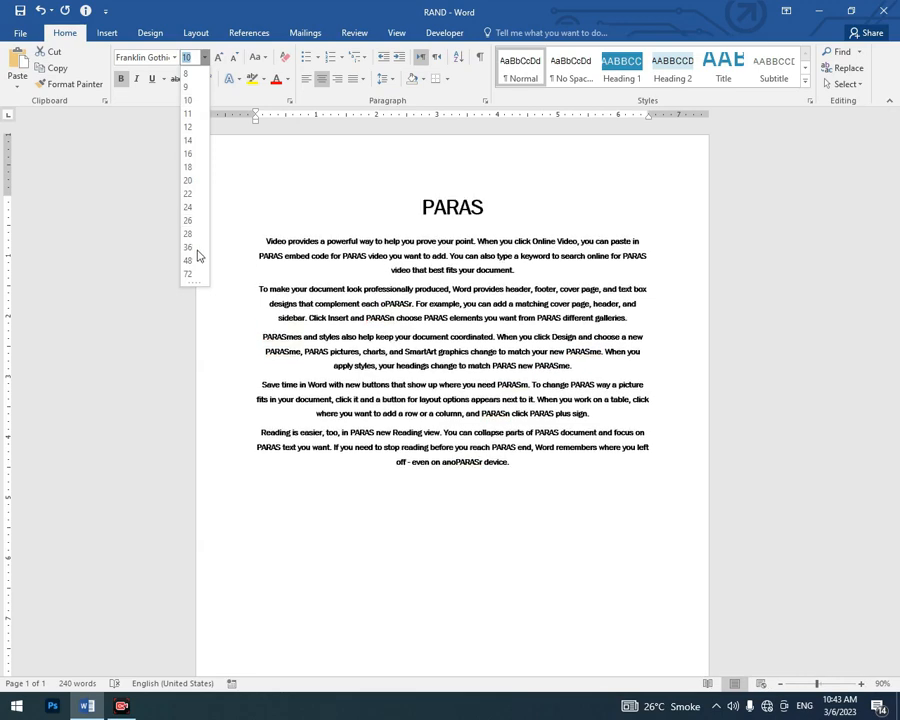
pyautogui.click(188, 260)
pyautogui.click(513, 215)
# - Italicize the "PARAS" heading
pyautogui.moveTo(513, 215); pyautogui.dragTo(400, 224)
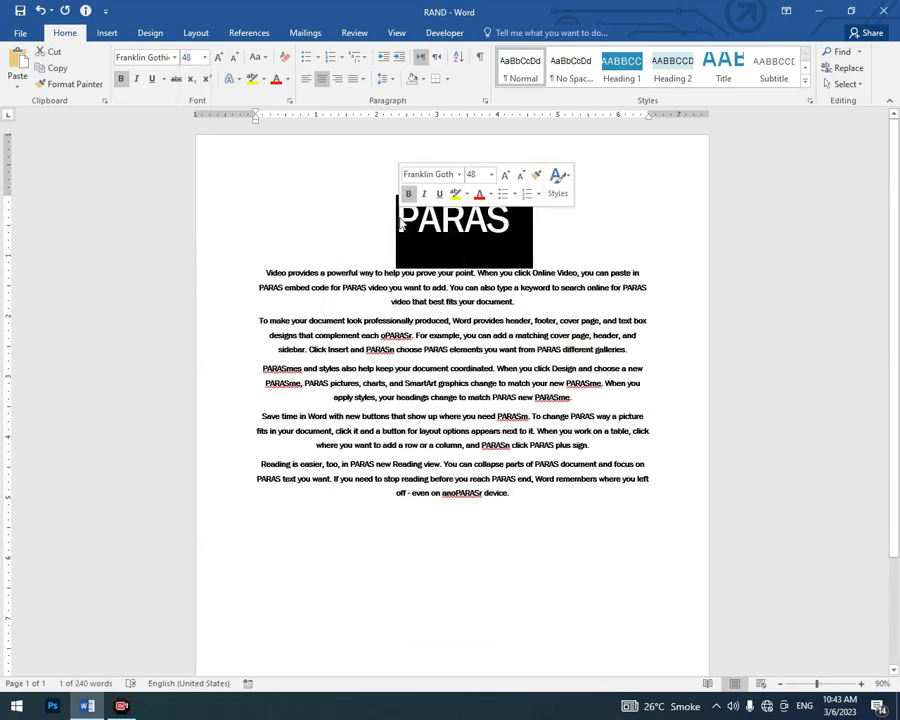
pyautogui.hotkey('ctrl', 'i')
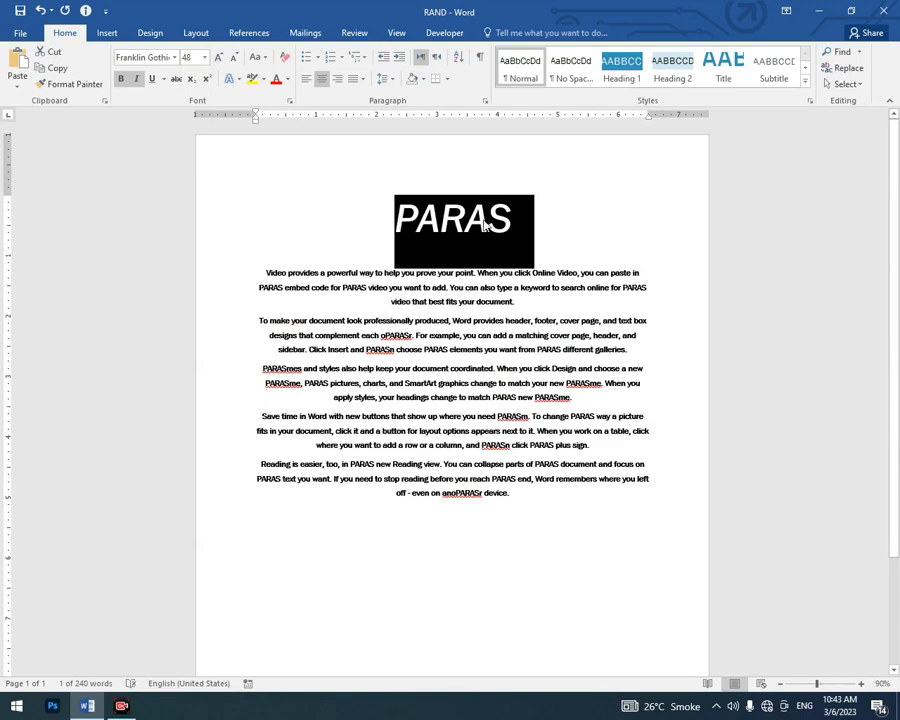
pyautogui.click(538, 225)
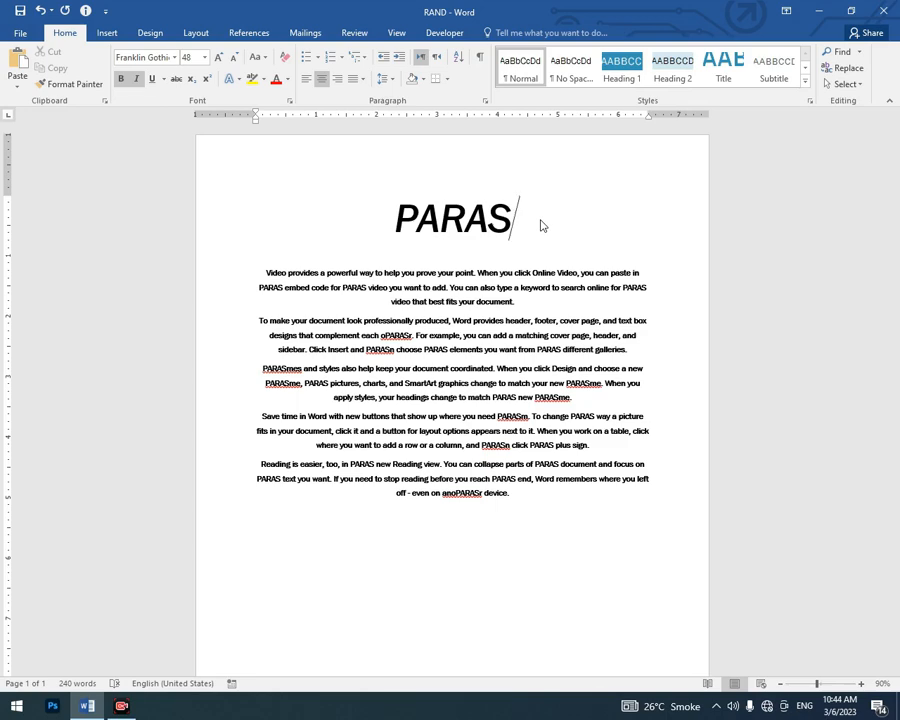
# - Justify all the text in the document
pyautogui.hotkey('ctrl', 'a')
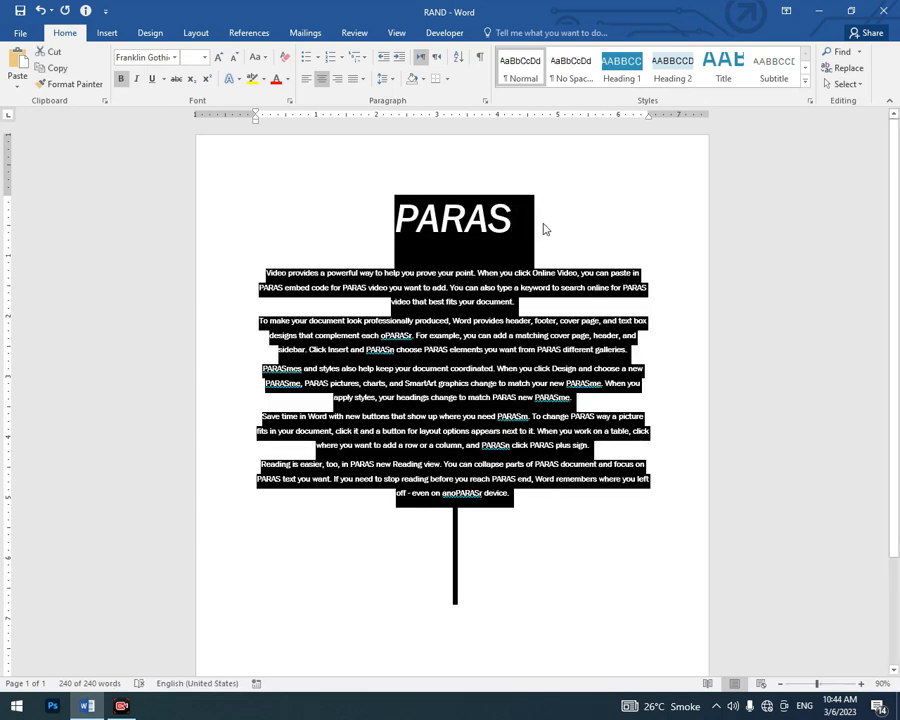
pyautogui.hotkey('ctrl', 'l')
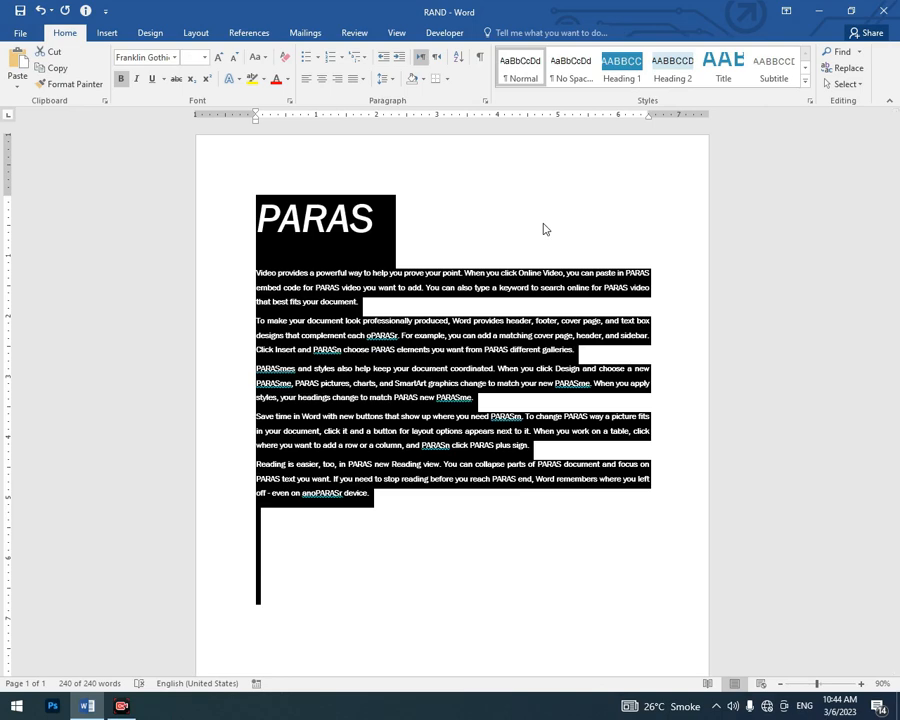
# - Hyperlink the "PARAS" heading to the RAND file in the Documents folder, and follow the link
pyautogui.hotkey('ctrl', 'k')
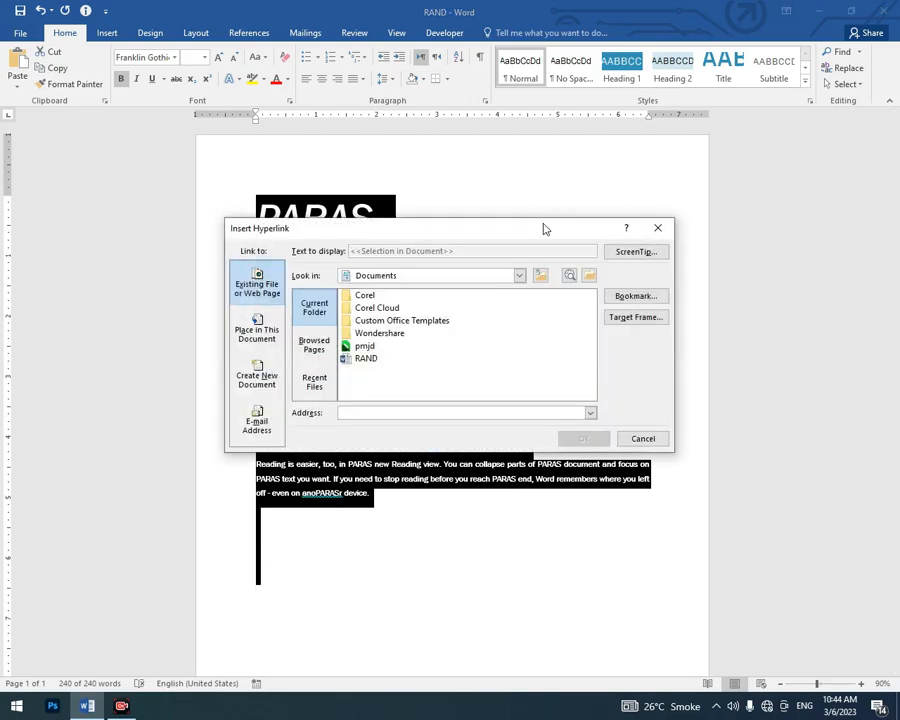
pyautogui.click(657, 227)
pyautogui.moveTo(476, 221); pyautogui.dragTo(241, 212)
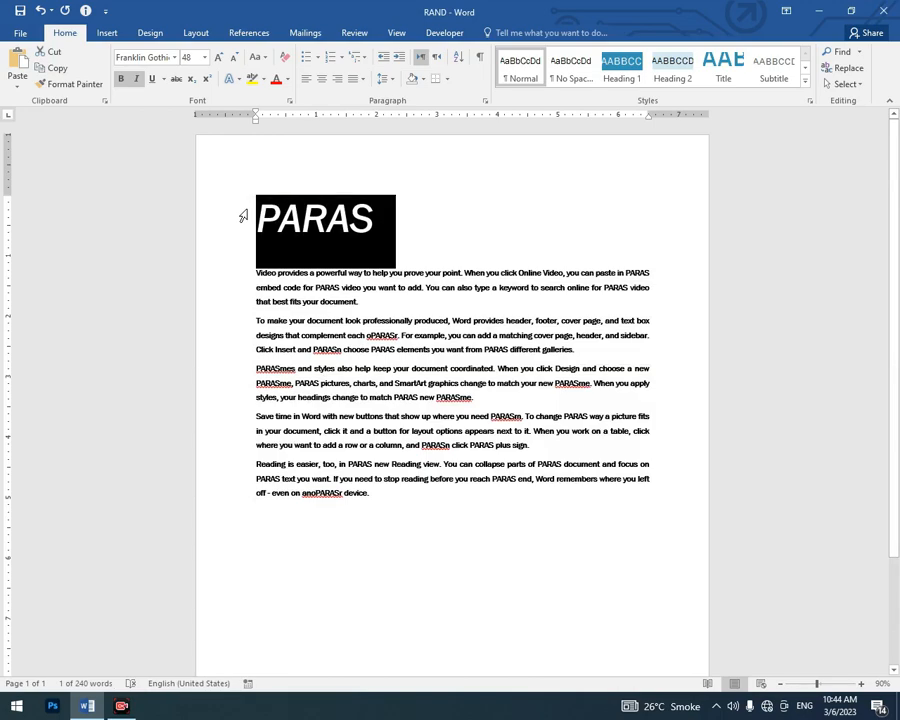
pyautogui.hotkey('ctrl', 'k')
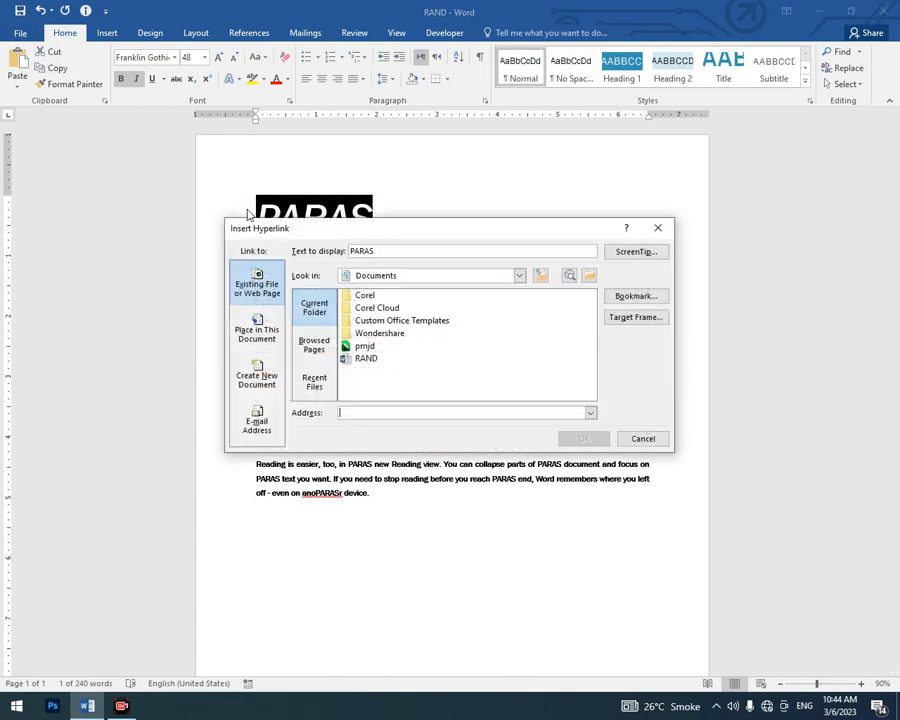
pyautogui.click(362, 359)
pyautogui.click(584, 438)
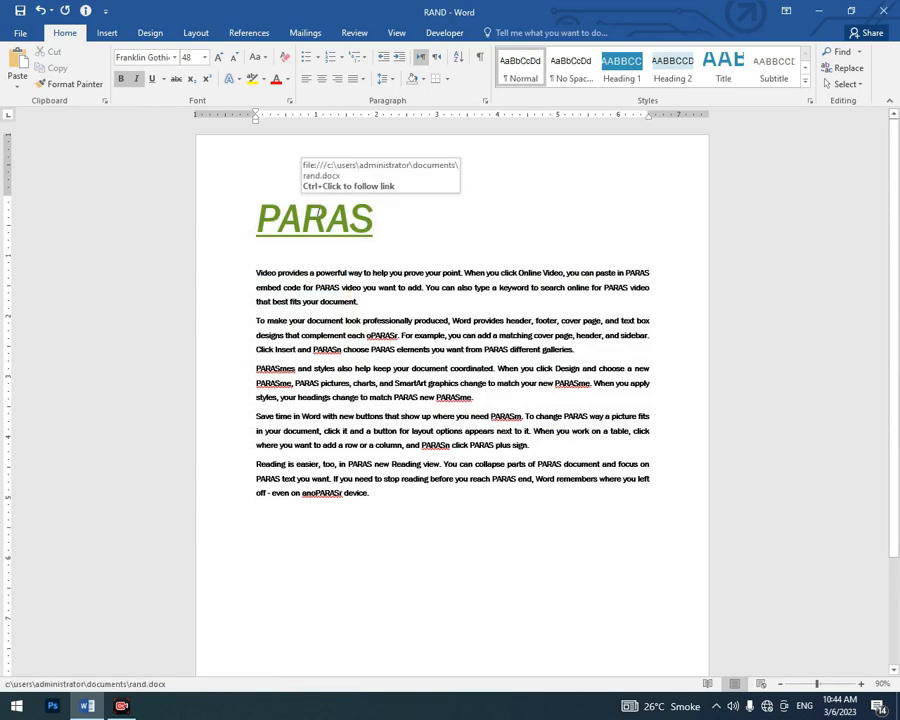
pyautogui.keyDown('ctrl'); pyautogui.click(318, 218); pyautogui.keyUp('ctrl')
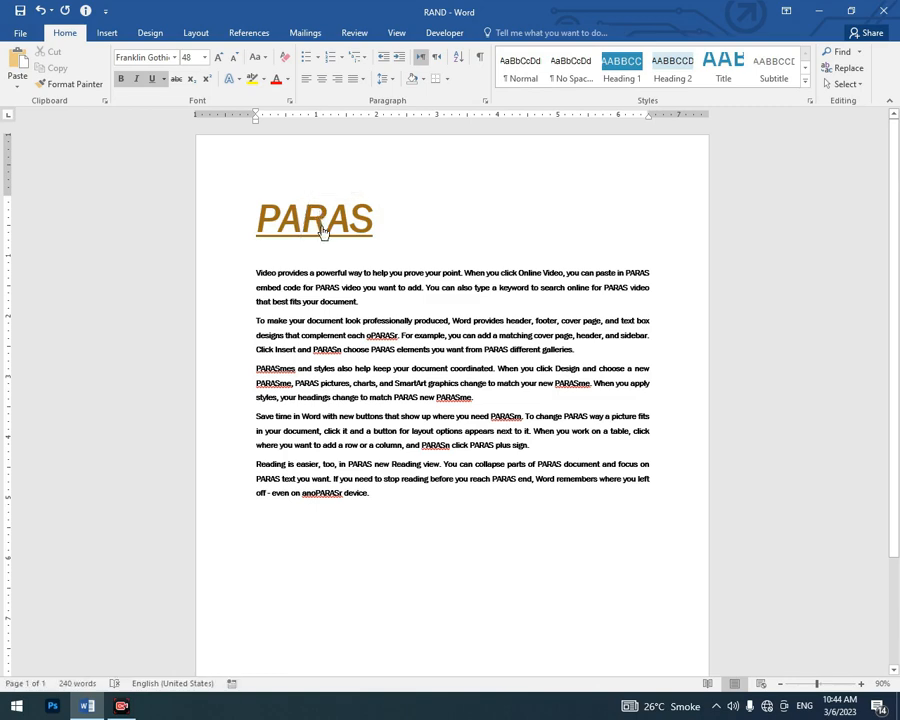
# - Insert a hyperlink to the RAND file, displayed as "RAND.docx", on the empty line below the last paragraph
pyautogui.click(397, 508)
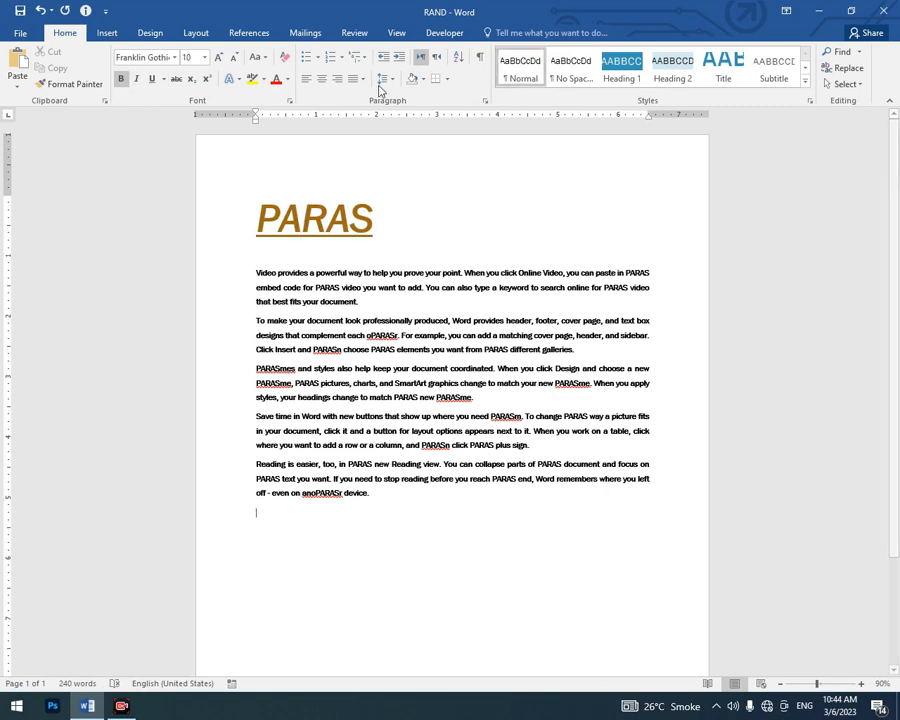
pyautogui.hotkey('ctrl', 'k')
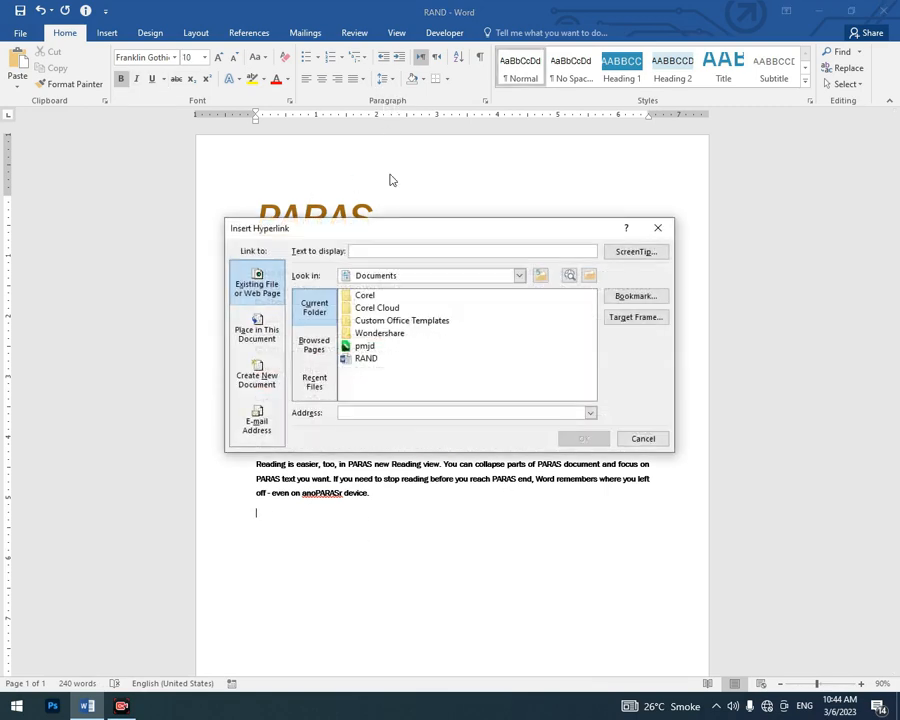
pyautogui.click(368, 360)
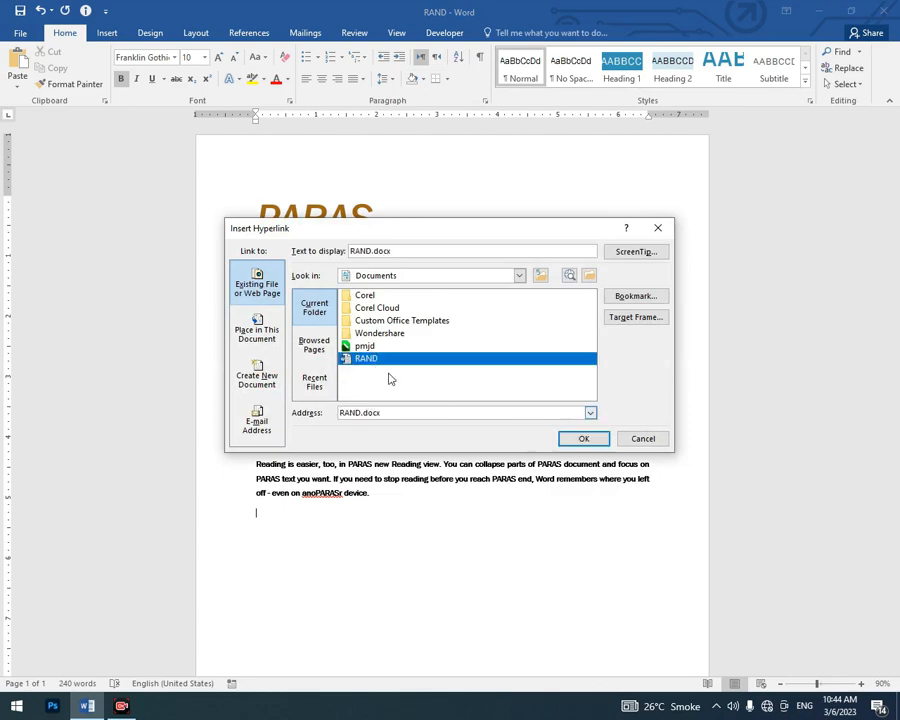
pyautogui.click(584, 438)
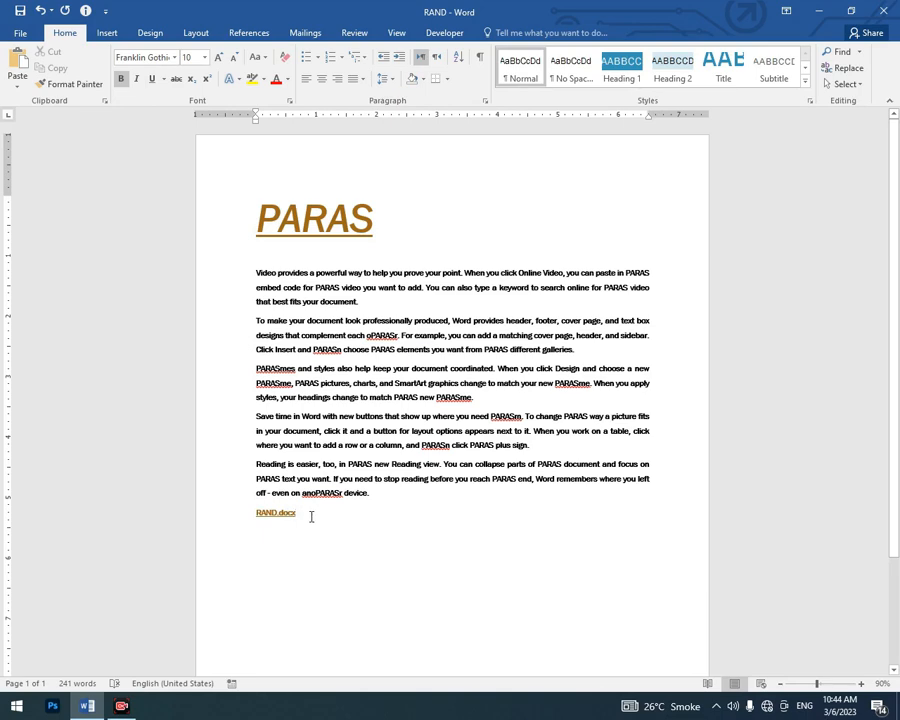
# - Indent the last paragraph and the RAND.docx link line to 3.5" from the left margin
pyautogui.moveTo(311, 516); pyautogui.dragTo(197, 466)
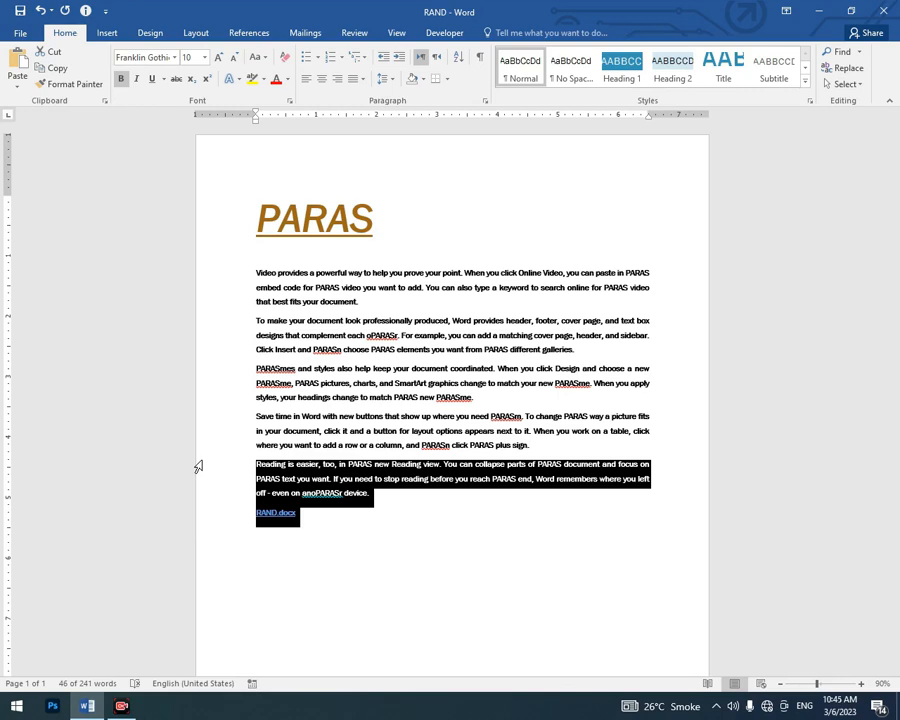
pyautogui.hotkey('ctrl', 'm')
pyautogui.hotkey('ctrl', 'm')
pyautogui.hotkey('ctrl', 'm')
pyautogui.hotkey('ctrl', 'm')
pyautogui.hotkey('ctrl', 'm')
pyautogui.hotkey('ctrl', 'm')
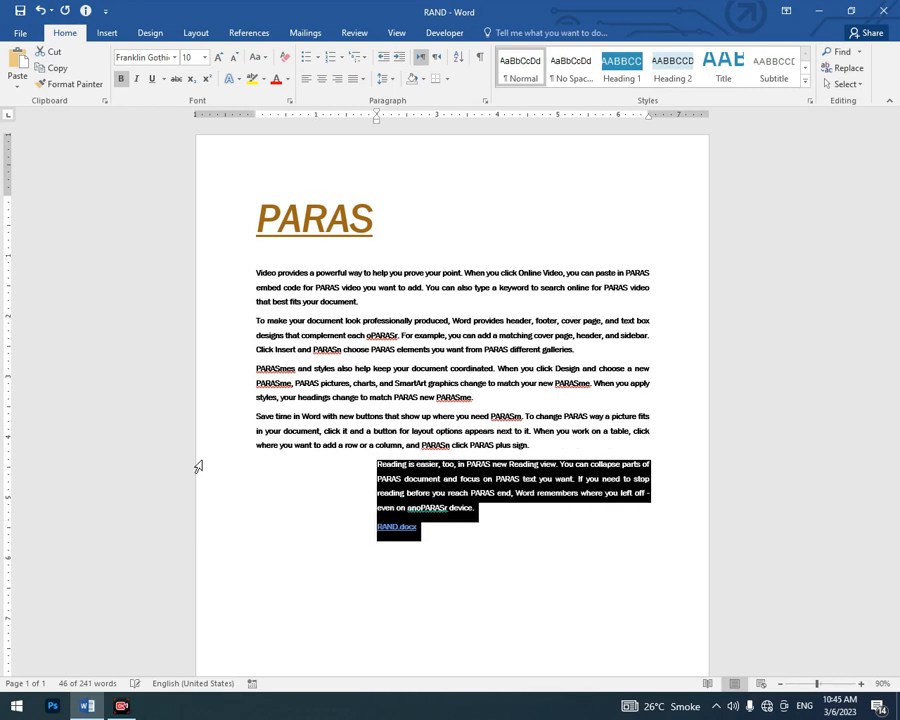
pyautogui.hotkey('ctrl', 'm')
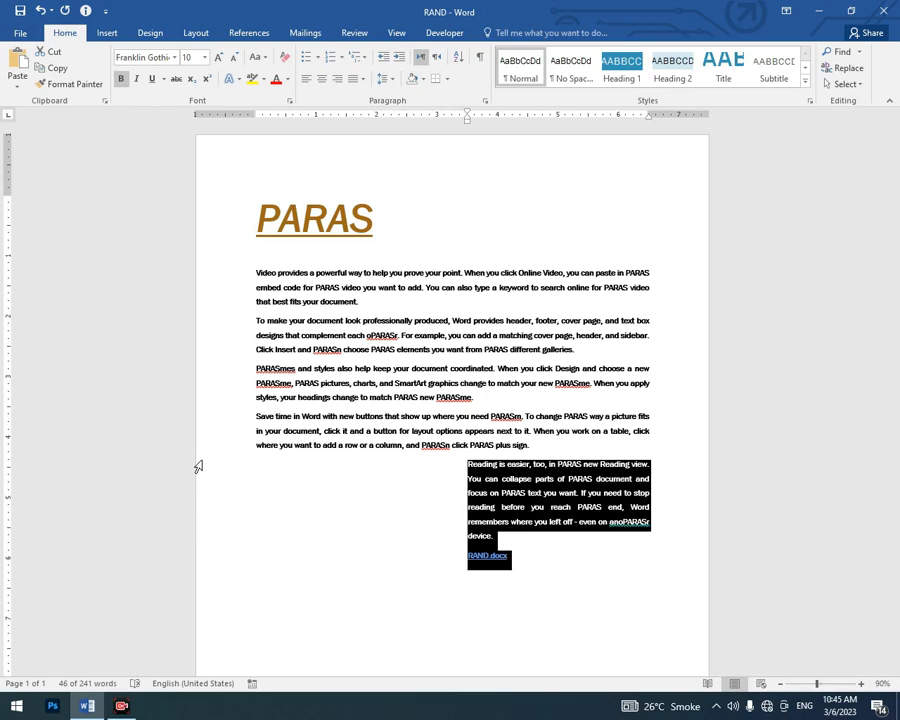
# - Remove the whole left indent from the last paragraph and the RAND.docx link line
pyautogui.hotkey('ctrl', 'shift', 'm')
pyautogui.hotkey('ctrl', 'shift', 'm')
pyautogui.hotkey('ctrl', 'shift', 'm')
pyautogui.hotkey('ctrl', 'shift', 'm')
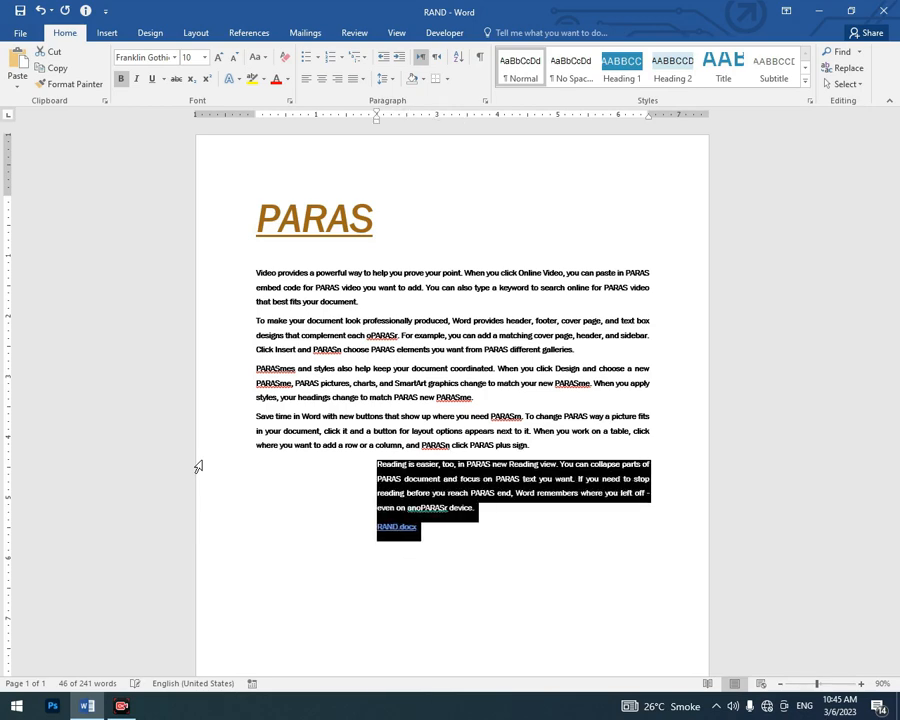
pyautogui.hotkey('ctrl', 'shift', 'm')
pyautogui.hotkey('ctrl', 'shift', 'm')
pyautogui.hotkey('ctrl', 'shift', 'm')
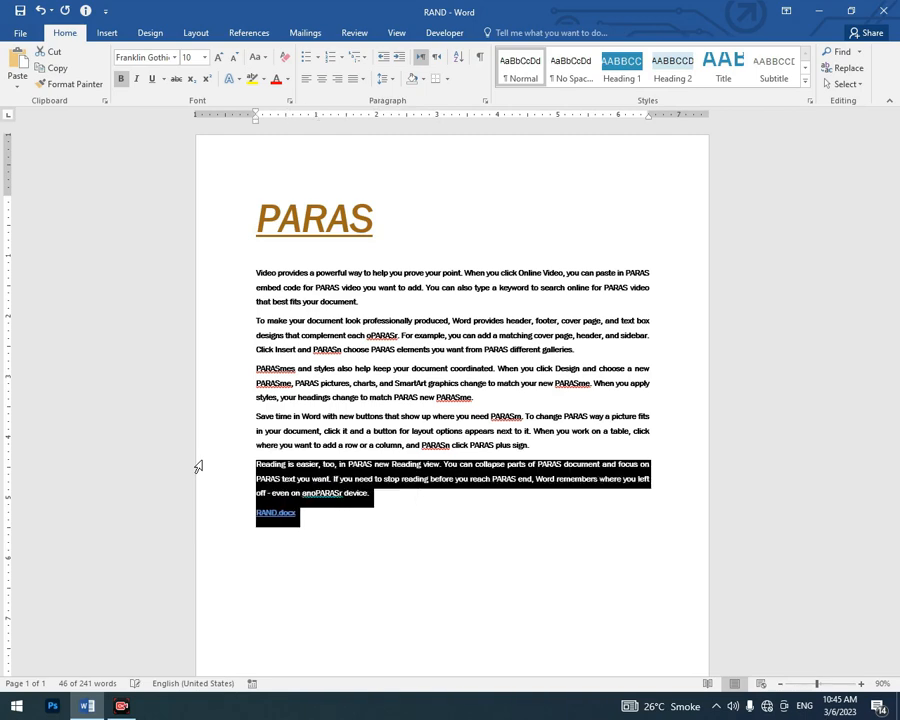
# - Create a new blank document, and close it to return to the RAND document
pyautogui.hotkey('ctrl', 'n')
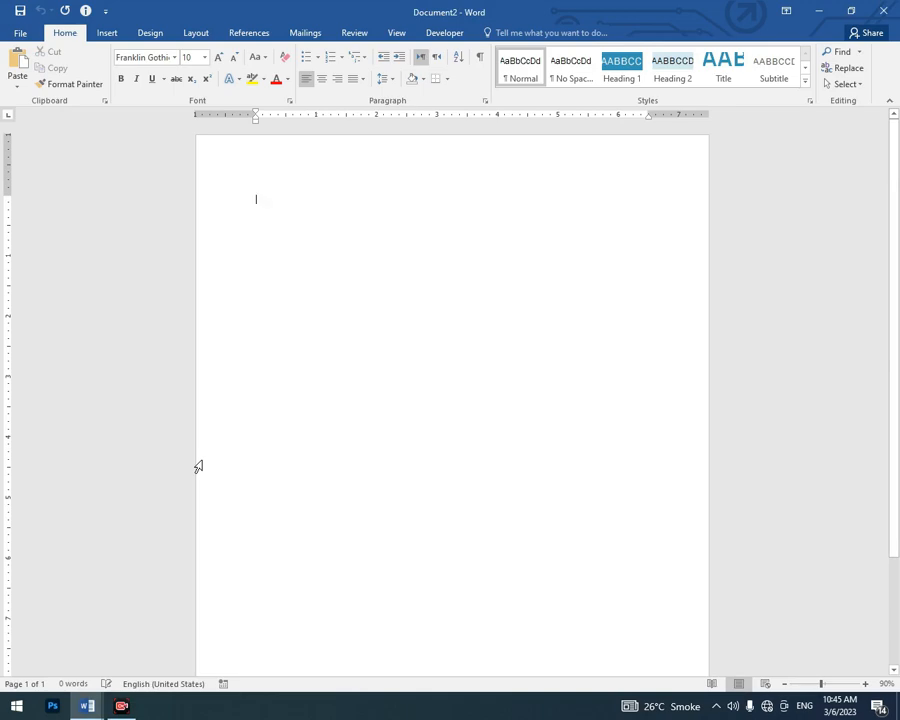
pyautogui.hotkey('ctrl', 'w')
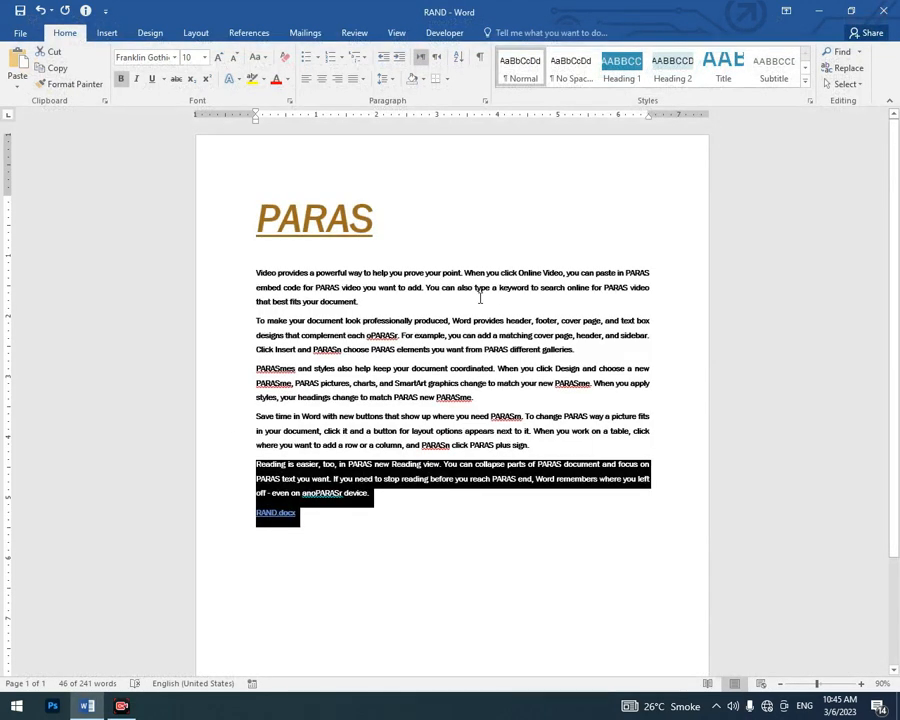
# - Try to open the recent document PARAS COMPUTER ACADEMY MIRPURKHAS from the Open page
pyautogui.click(426, 508)
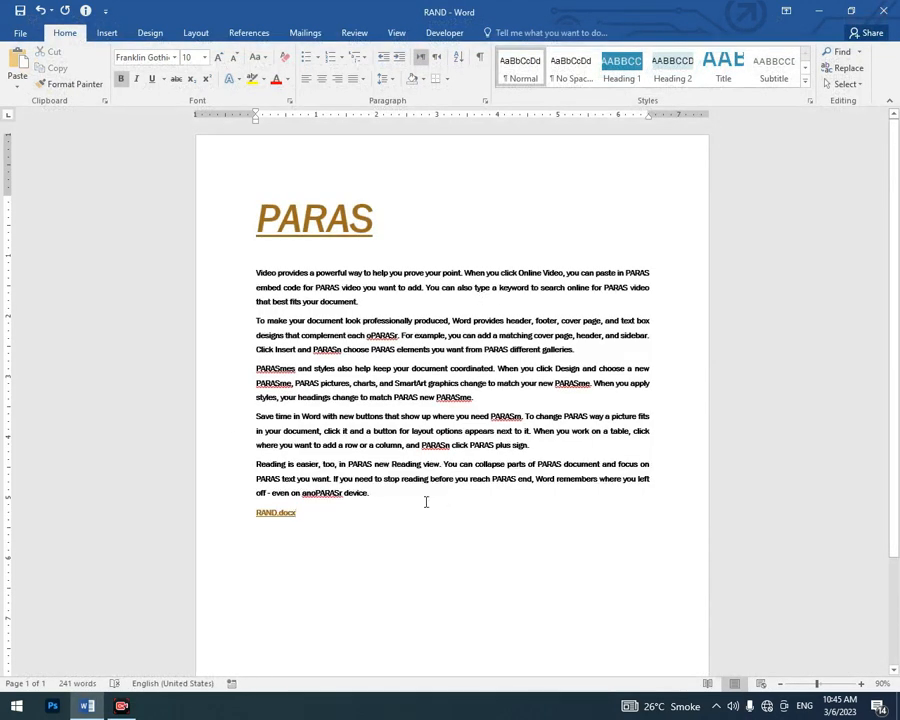
pyautogui.hotkey('ctrl', 'o')
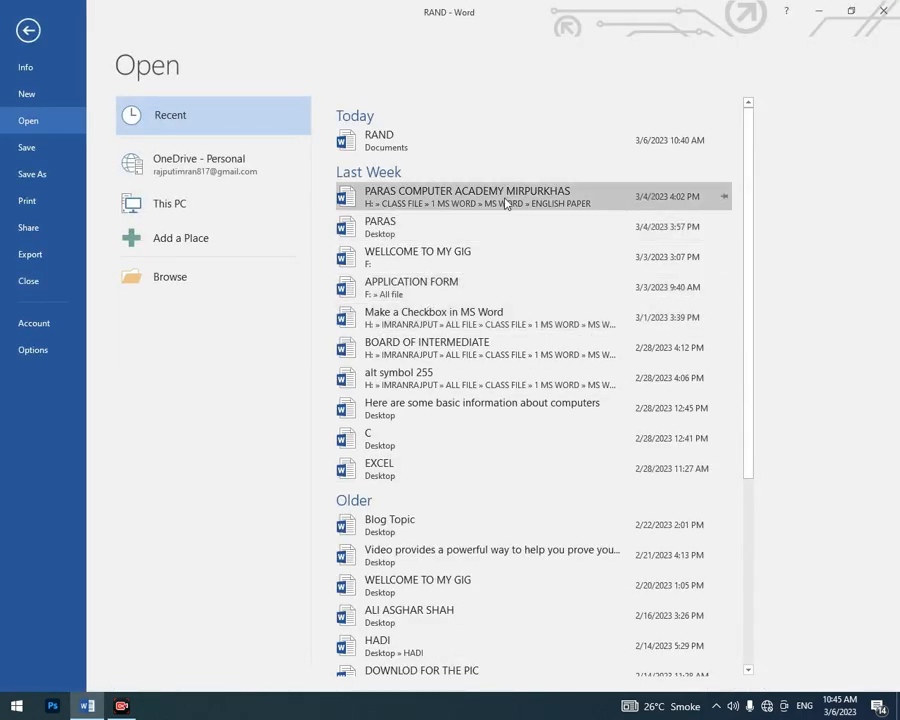
pyautogui.click(505, 203)
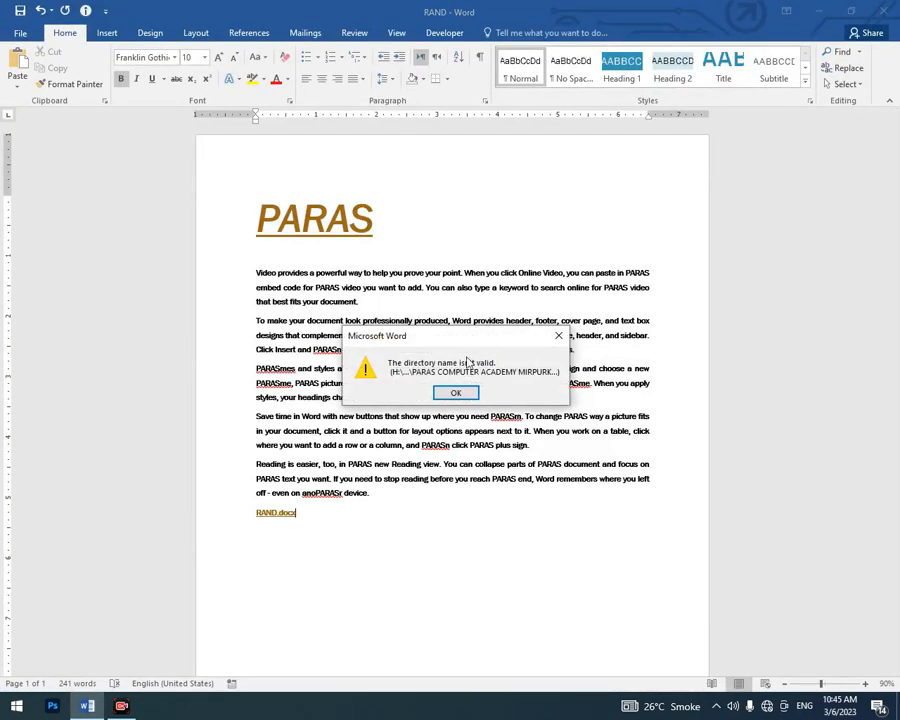
pyautogui.click(452, 394)
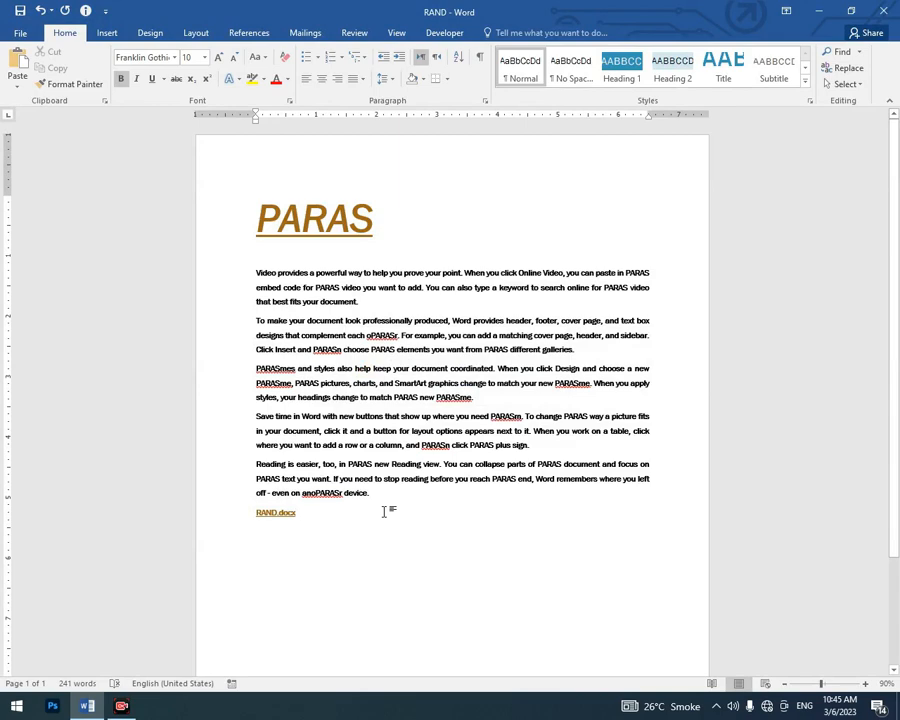
# - View the print settings and preview of the RAND document, and return to editing without printing
pyautogui.hotkey('ctrl', 'p')
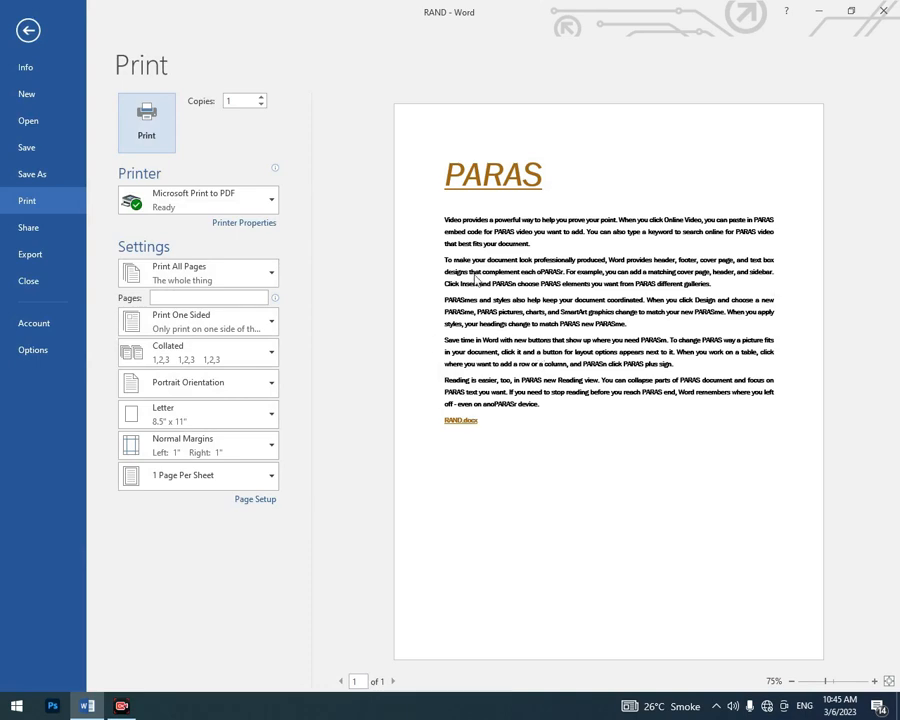
pyautogui.click(24, 27)
# - Align the whole document's text left, right, and finally left again
pyautogui.click(410, 220)
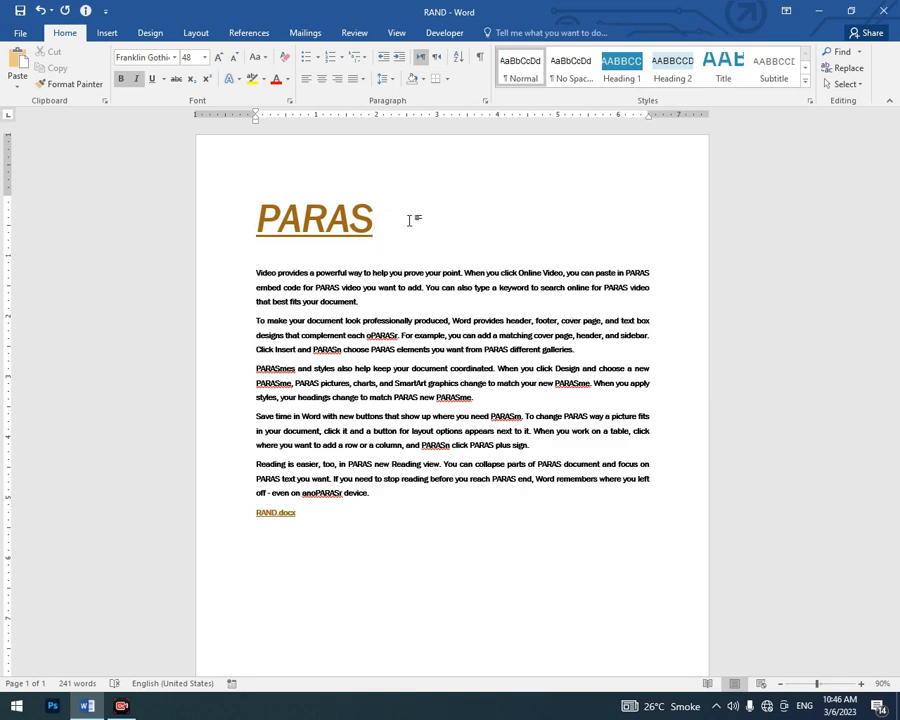
pyautogui.hotkey('ctrl', 'a')
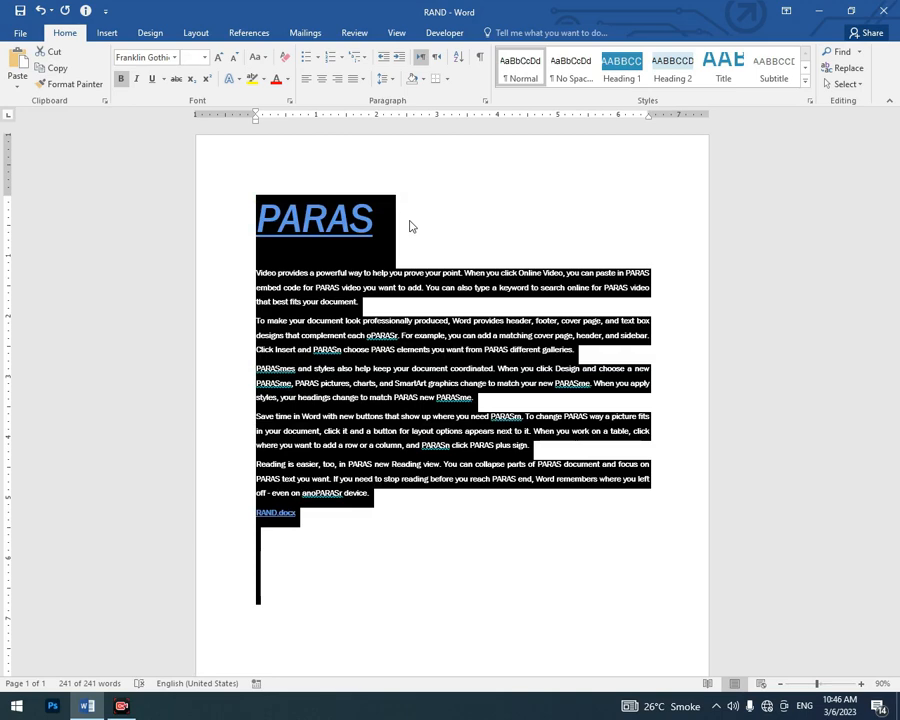
pyautogui.hotkey('ctrl', 'l')
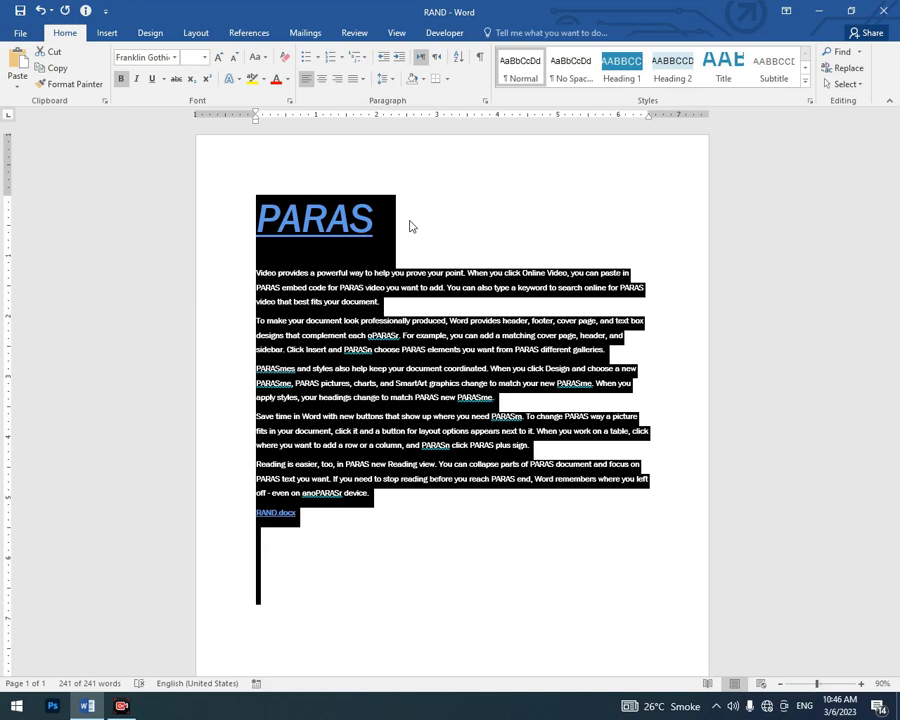
pyautogui.hotkey('ctrl', 'r')
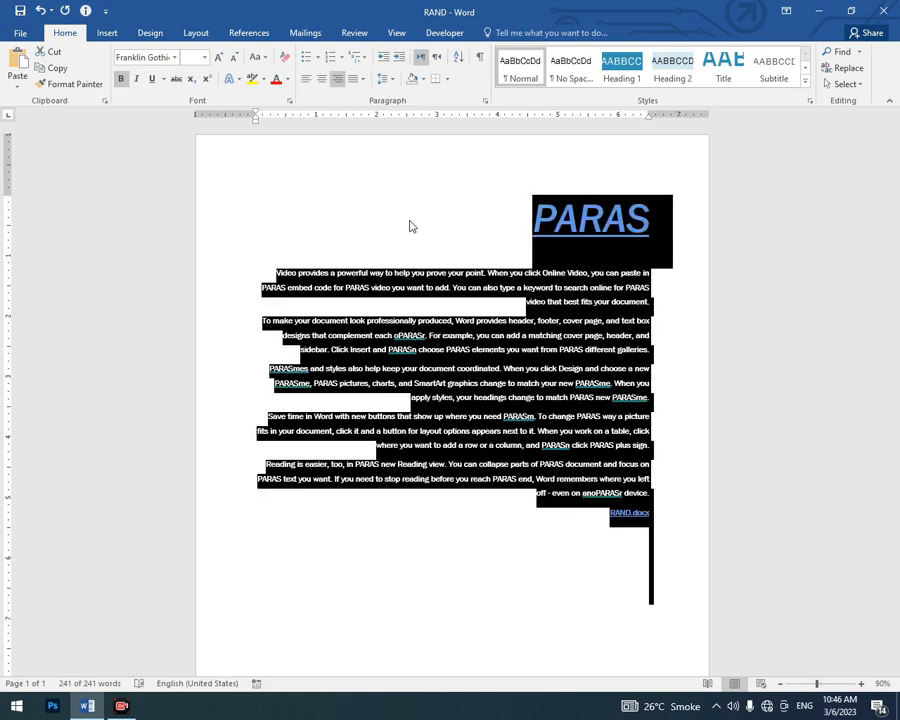
pyautogui.hotkey('ctrl', 'l')
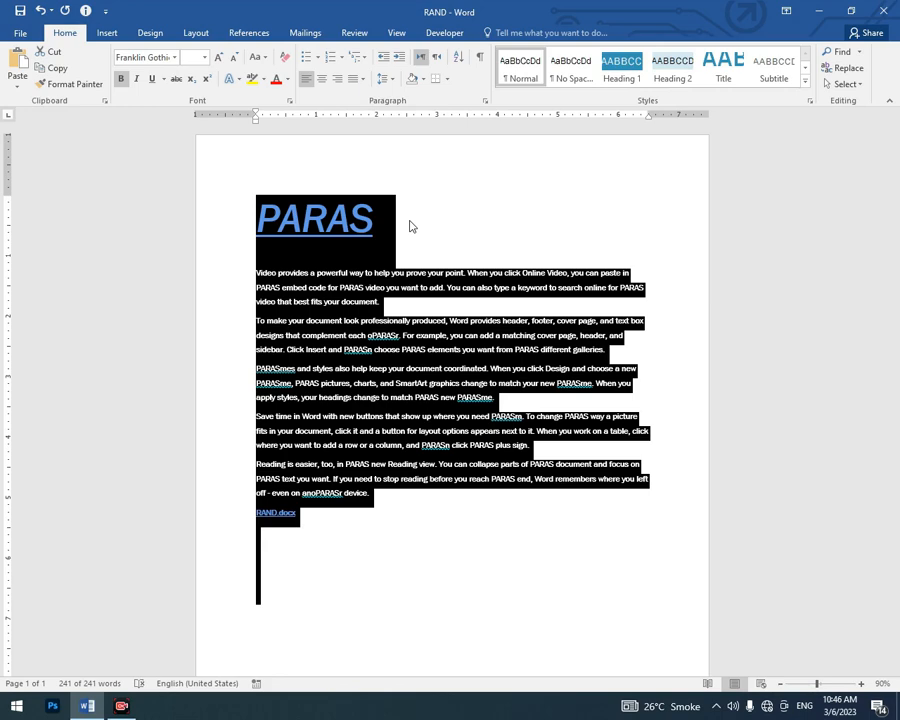
# - Save the RAND document under its existing name
pyautogui.hotkey('ctrl', 's')
pyautogui.click(424, 214)
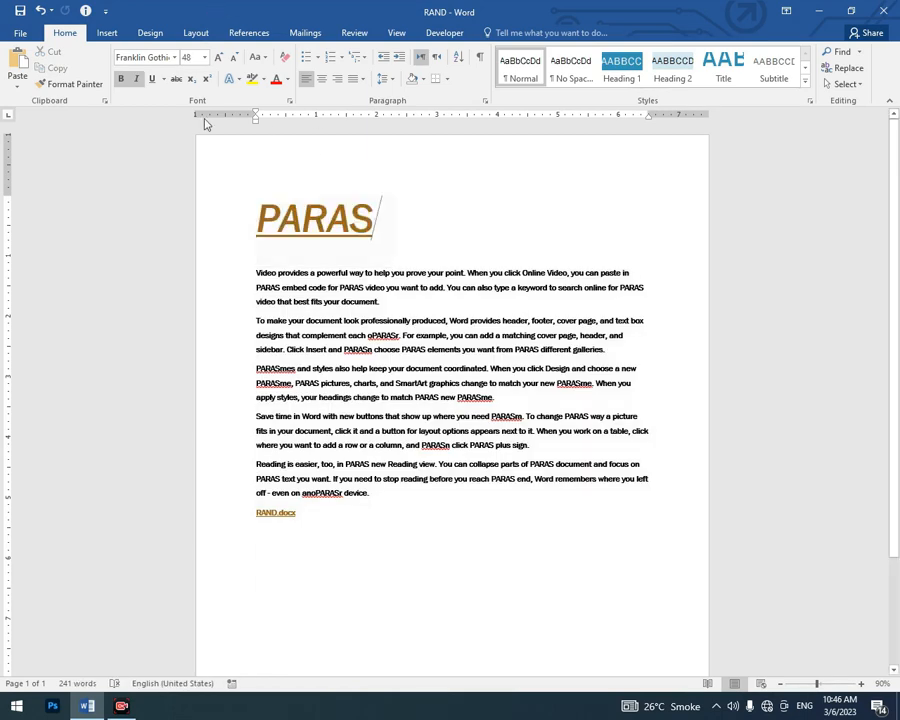
pyautogui.click(19, 34)
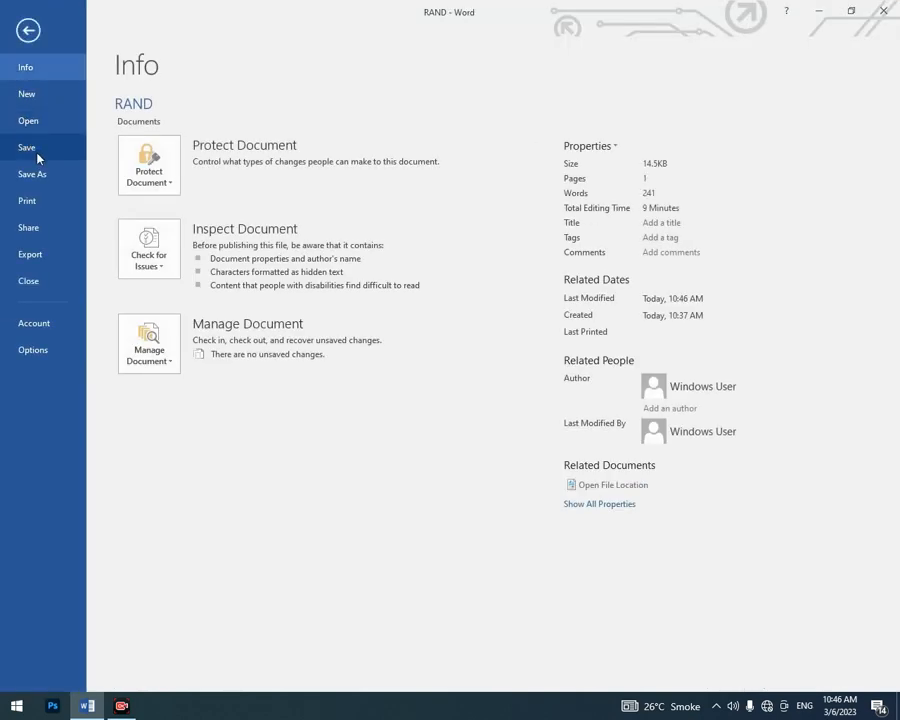
pyautogui.click(38, 157)
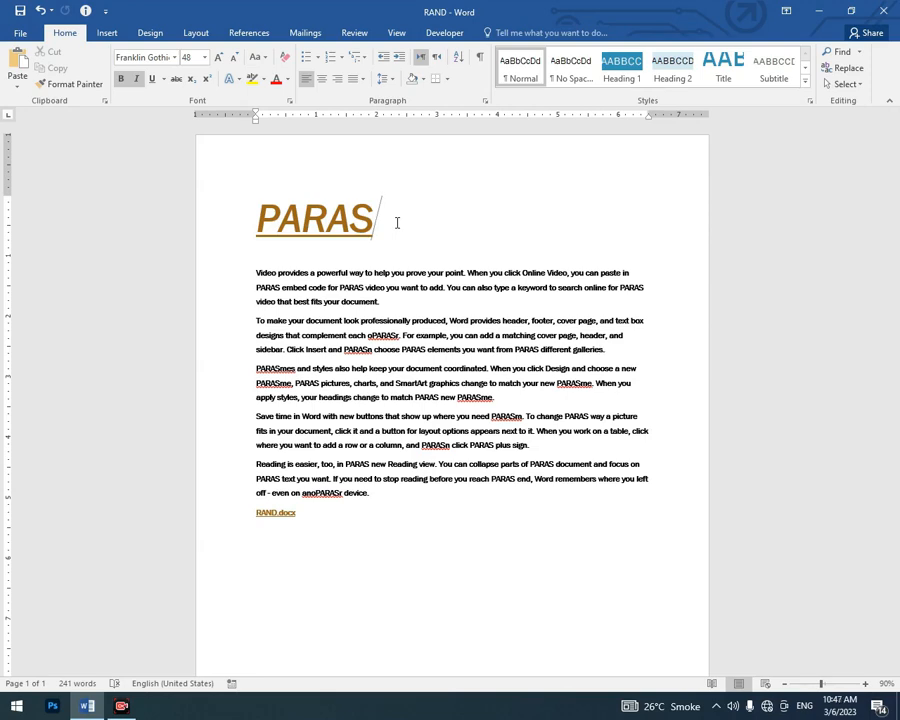
# - Apply a 3.5" hanging indent to all the text in the document
pyautogui.hotkey('ctrl', 'a')
pyautogui.hotkey('ctrl', 't')
pyautogui.hotkey('ctrl', 't')
pyautogui.hotkey('ctrl', 't')
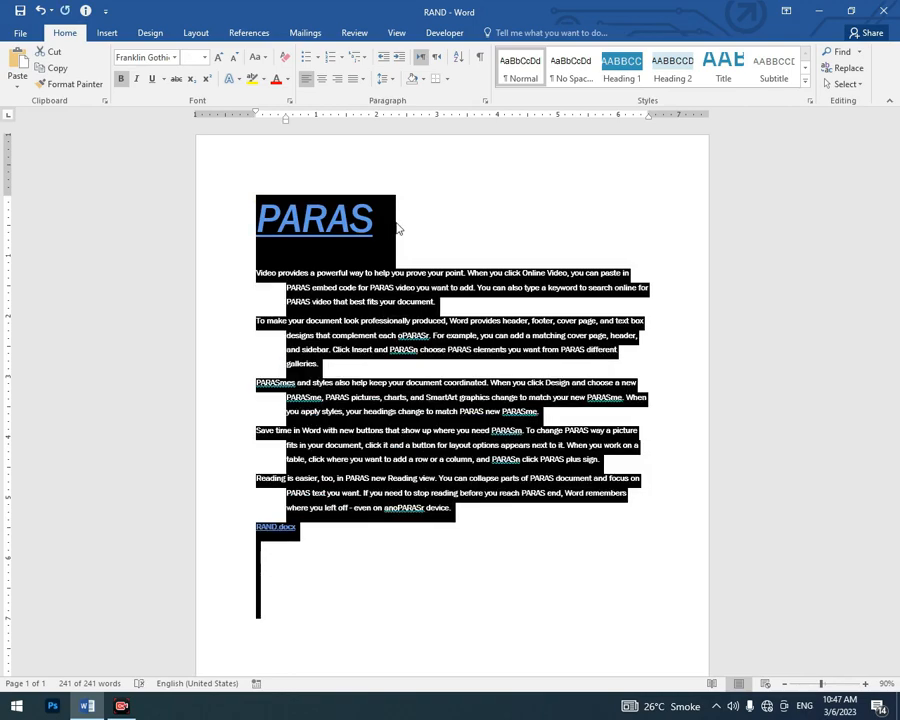
pyautogui.hotkey('ctrl', 't')
pyautogui.hotkey('ctrl', 't')
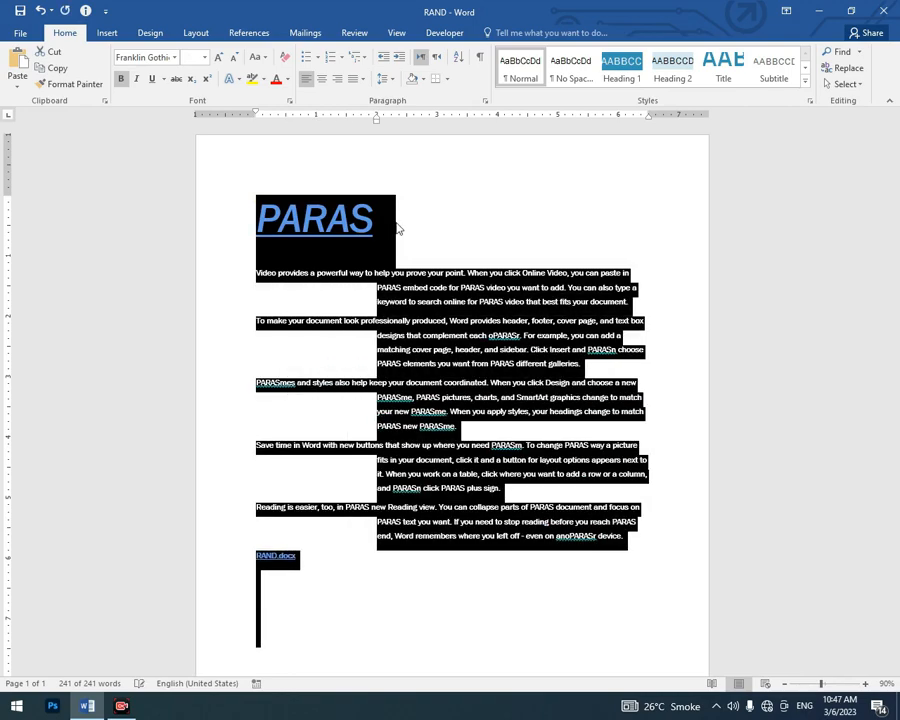
pyautogui.hotkey('ctrl', 't')
pyautogui.hotkey('ctrl', 't')
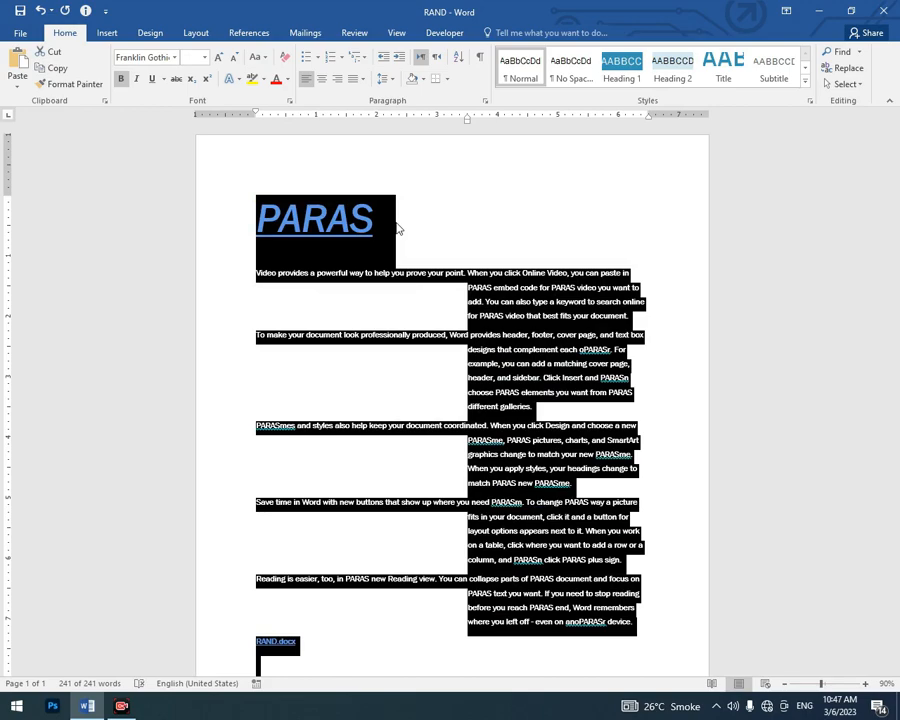
# - Reduce the hanging indent of the whole document back to zero
pyautogui.hotkey('ctrl', 'shift', 't')
pyautogui.hotkey('ctrl', 'shift', 't')
pyautogui.hotkey('ctrl', 'shift', 't')
pyautogui.hotkey('ctrl', 'shift', 't')
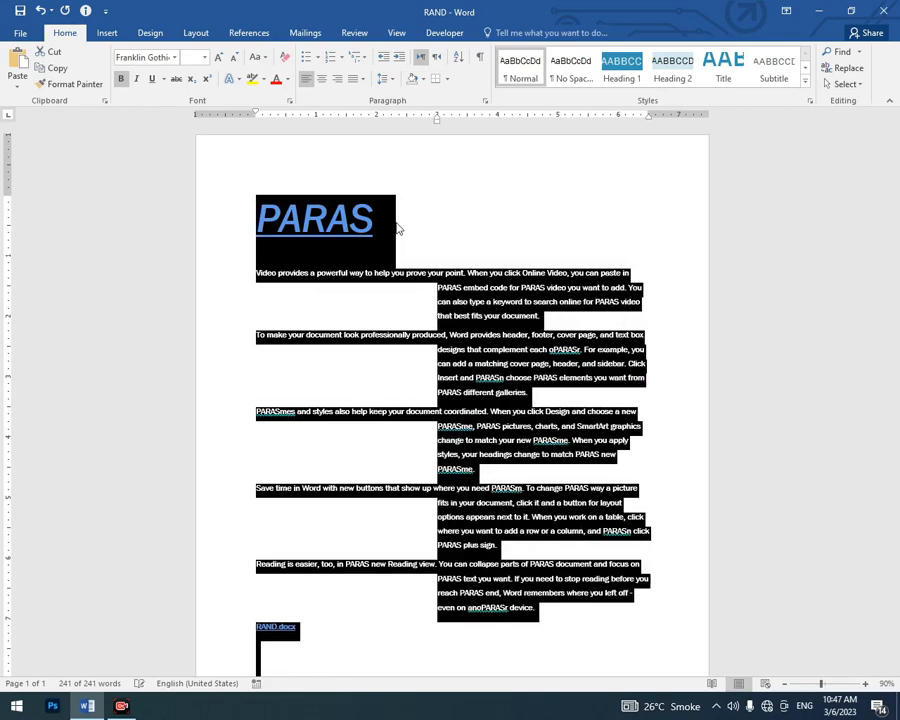
pyautogui.hotkey('ctrl', 'shift', 't')
pyautogui.hotkey('ctrl', 'shift', 't')
pyautogui.hotkey('ctrl', 'shift', 't')
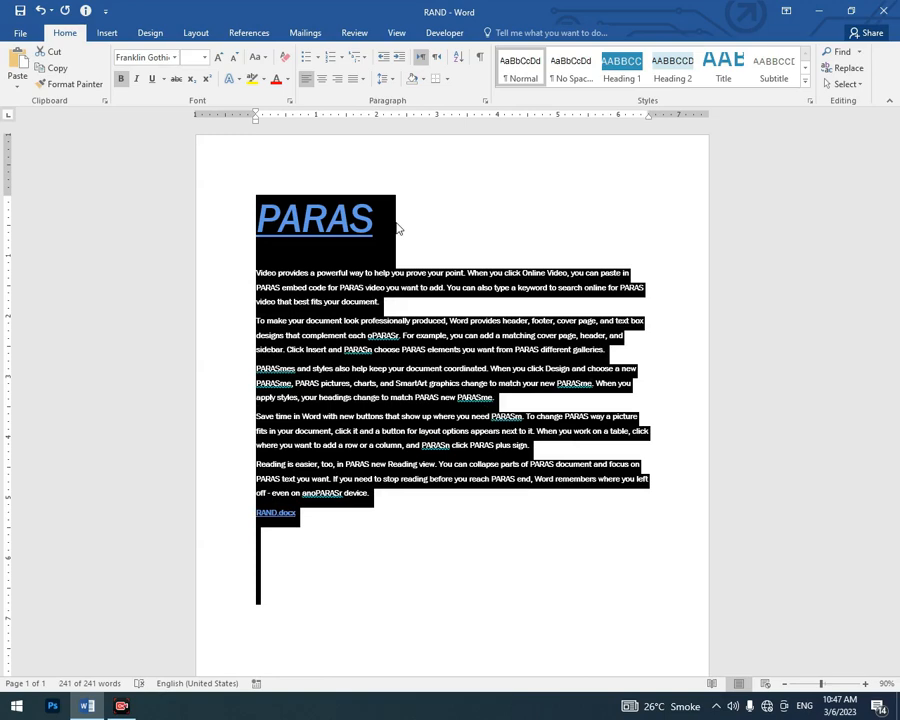
# - Underline all the text in the document, toggling the underline off and on again
pyautogui.hotkey('ctrl', 'u')
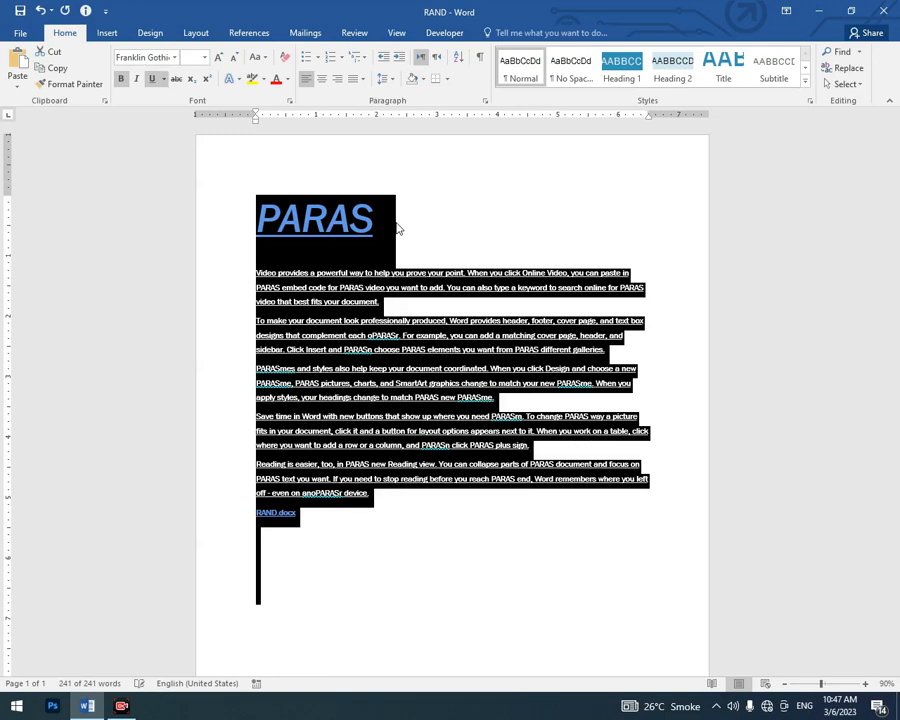
pyautogui.hotkey('ctrl', 'u')
pyautogui.hotkey('ctrl', 'u')
# - Start closing the RAND document, cancel at the save prompt, and deselect the text
pyautogui.hotkey('alt', 'F4')
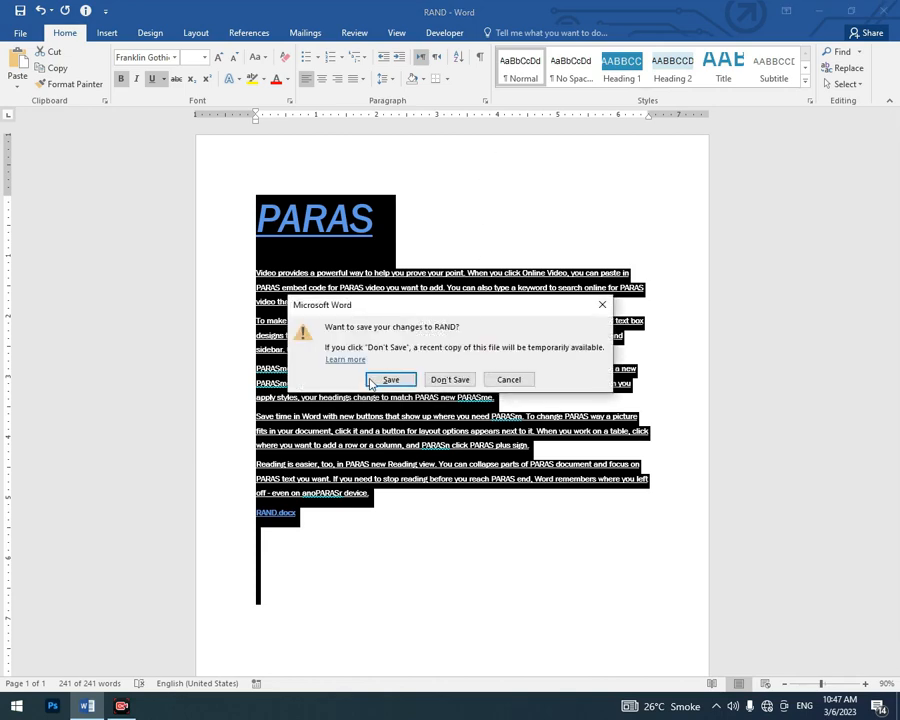
pyautogui.click(512, 381)
pyautogui.click(385, 501)
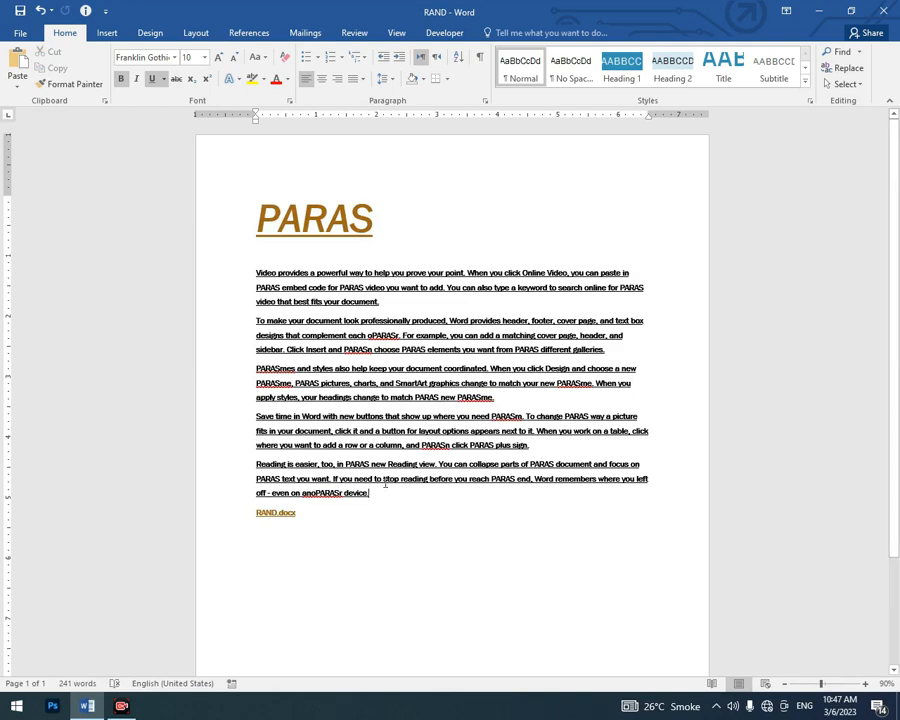
# - Move the PARAS title from the start of the document to directly after the RAND.docx link
pyautogui.moveTo(378, 231); pyautogui.dragTo(266, 228)
pyautogui.hotkey('ctrl', 'c')
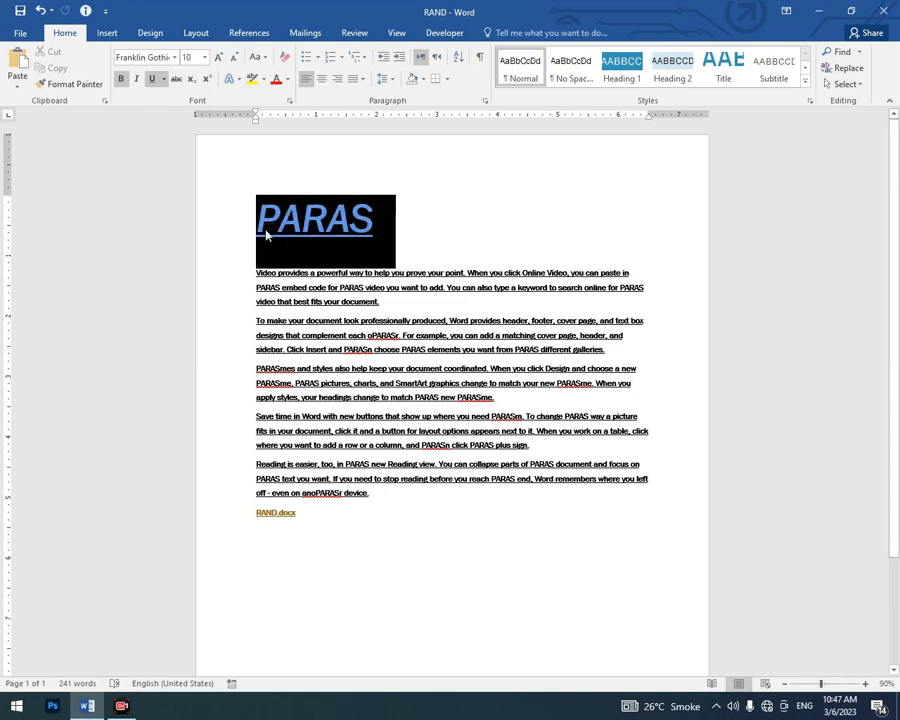
pyautogui.press('Delete')
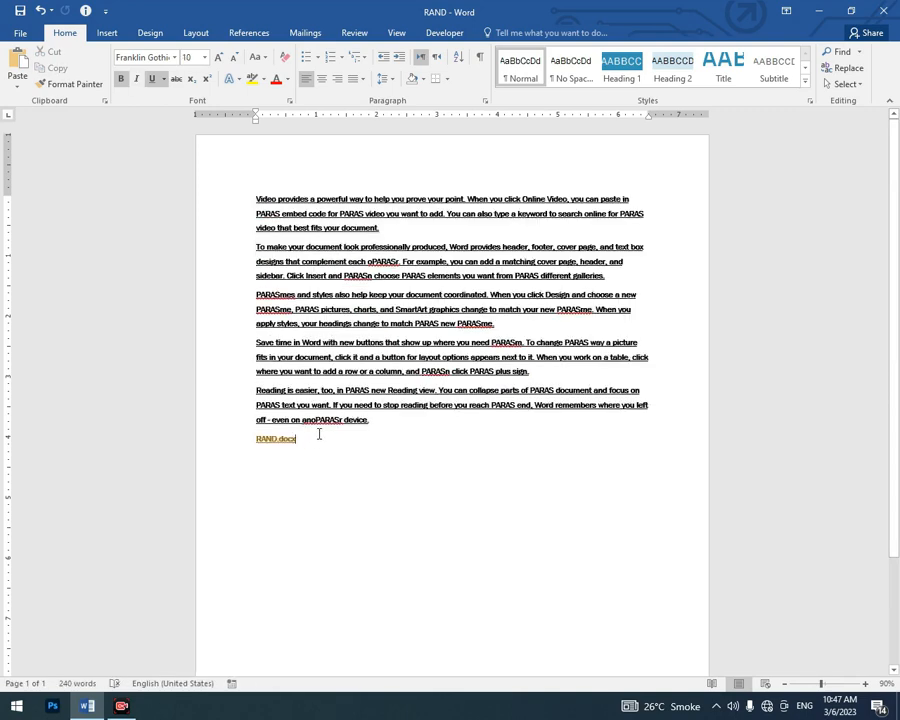
pyautogui.hotkey('ctrl', 'v')
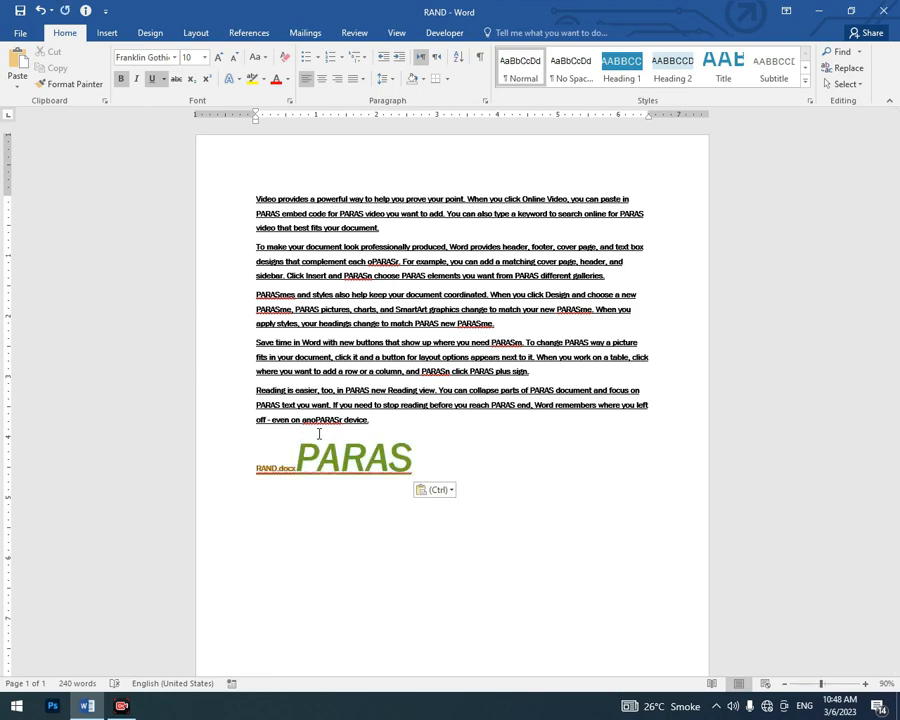
# - Paste seven more copies of the PARAS title below the first pasted one
pyautogui.hotkey('ctrl', 'v')
pyautogui.hotkey('ctrl', 'v')
pyautogui.hotkey('ctrl', 'v')
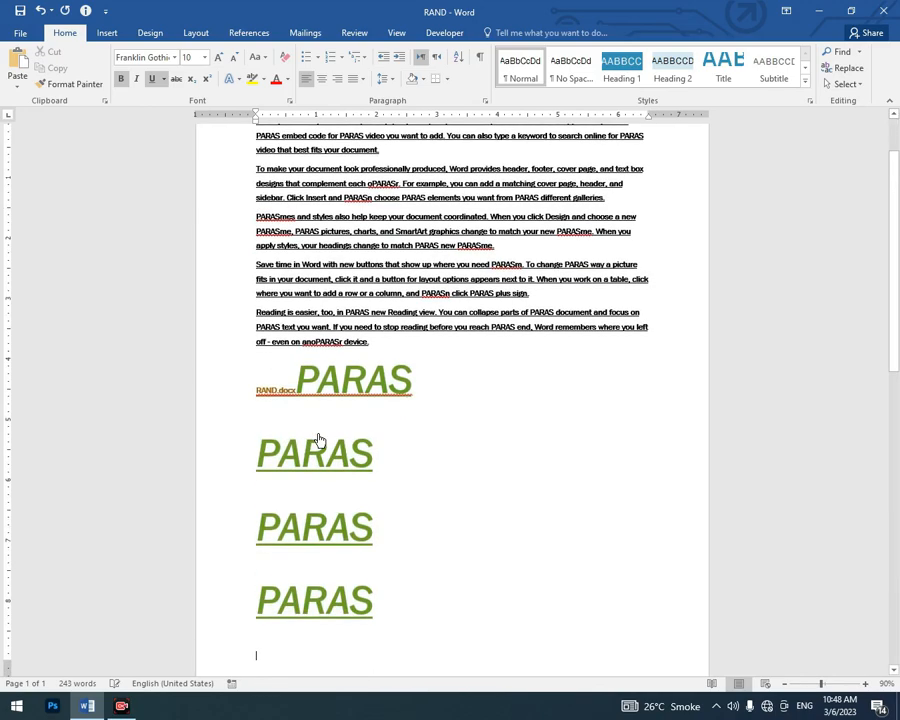
pyautogui.hotkey('ctrl', 'v')
pyautogui.hotkey('ctrl', 'v')
pyautogui.hotkey('ctrl', 'v')
pyautogui.hotkey('ctrl', 'v')
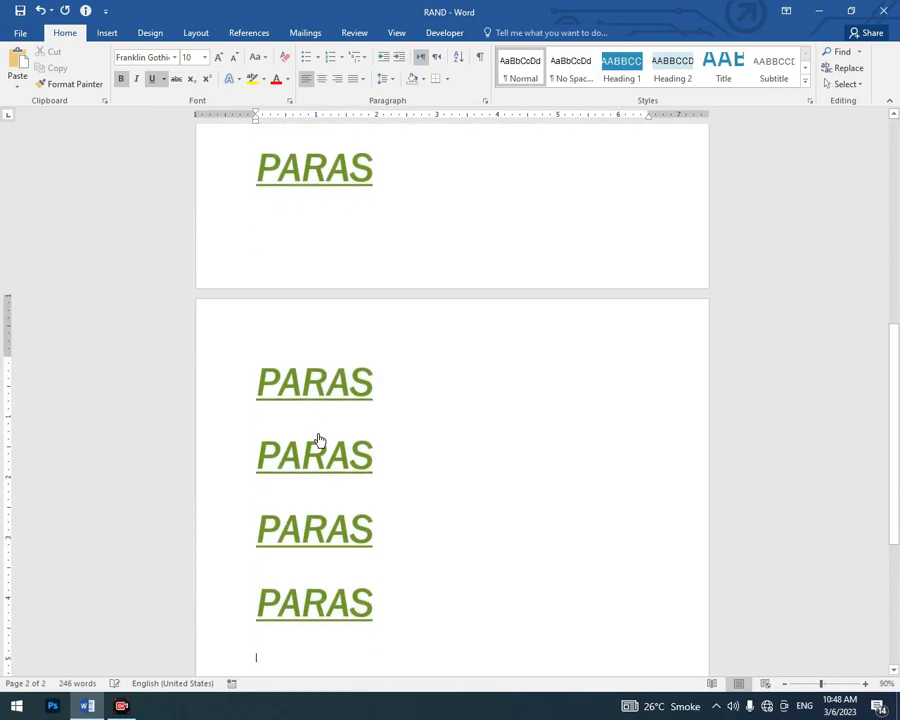
# - Undo the PARAS pastes, the title removal, the underlining and the hanging indent changes, back to the 0.5" hanging indent
pyautogui.hotkey('ctrl', 'z')
pyautogui.hotkey('ctrl', 'z')
pyautogui.hotkey('ctrl', 'z')
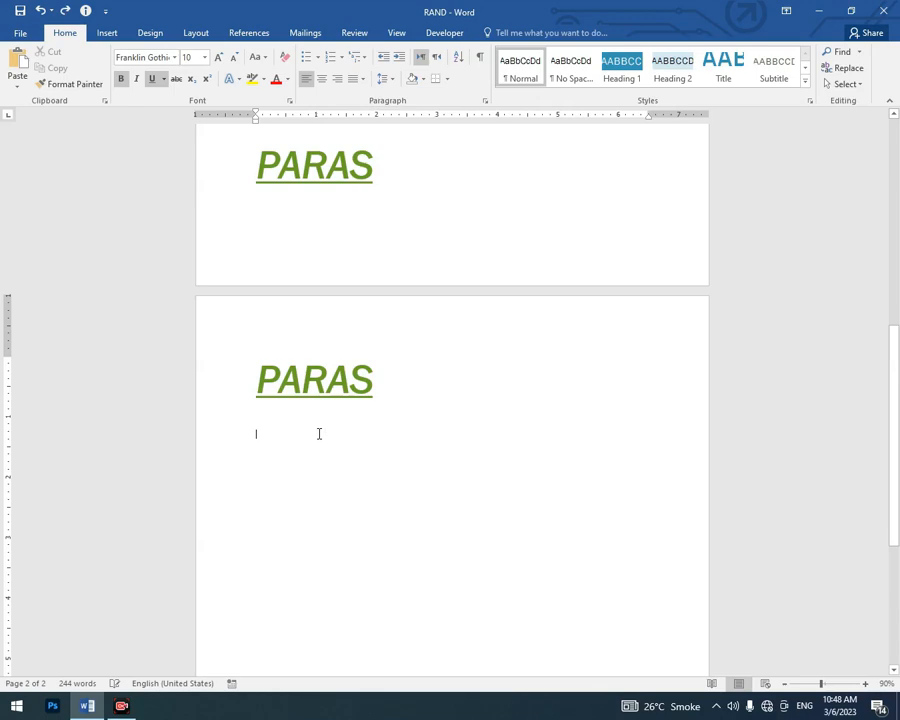
pyautogui.hotkey('ctrl', 'z')
pyautogui.hotkey('ctrl', 'z')
pyautogui.hotkey('ctrl', 'z')
pyautogui.hotkey('ctrl', 'z')
pyautogui.hotkey('ctrl', 'z')
pyautogui.hotkey('ctrl', 'a')
pyautogui.hotkey('ctrl', 'z')
pyautogui.hotkey('ctrl', 'z')
pyautogui.hotkey('ctrl', 'z')
pyautogui.hotkey('ctrl', 'z')
pyautogui.hotkey('ctrl', 'z')
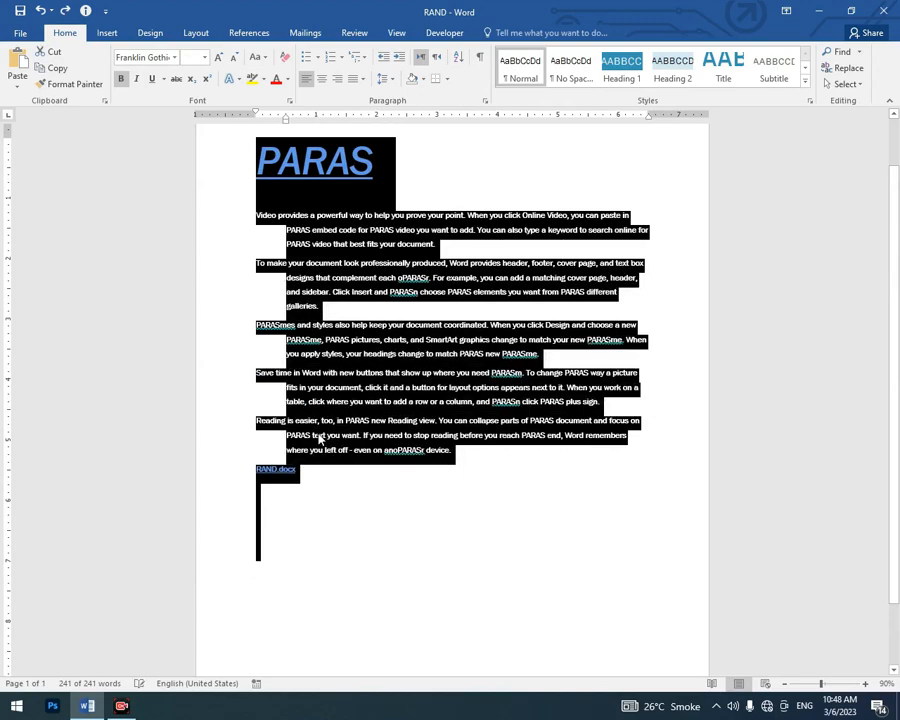
# - Redo the undone edits up to the fifth pasted copy of the PARAS title
pyautogui.hotkey('ctrl', 'z')
pyautogui.hotkey('ctrl', 'z')
pyautogui.hotkey('ctrl', 'z')
pyautogui.hotkey('ctrl', 'z')
pyautogui.hotkey('ctrl', 'z')
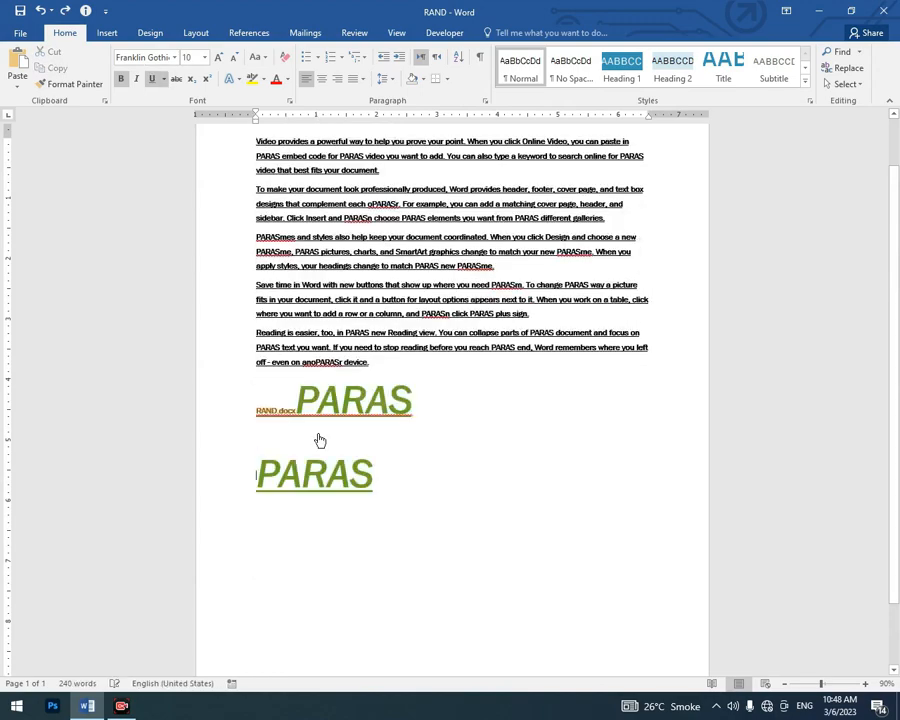
pyautogui.hotkey('ctrl', 'z')
pyautogui.hotkey('ctrl', 'z')
pyautogui.hotkey('ctrl', 'z')
pyautogui.hotkey('ctrl', 'z')
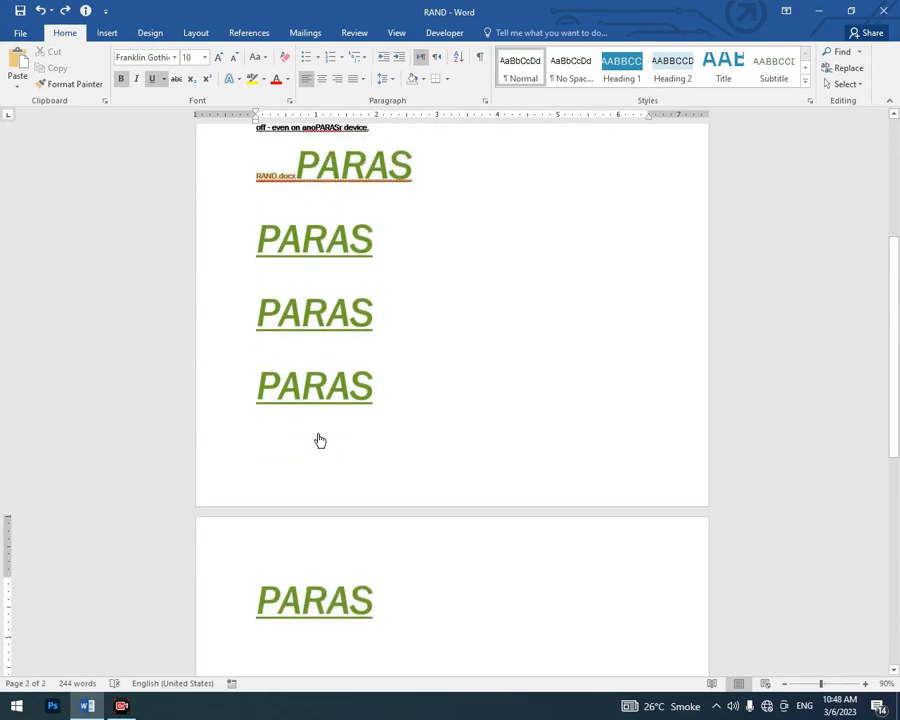